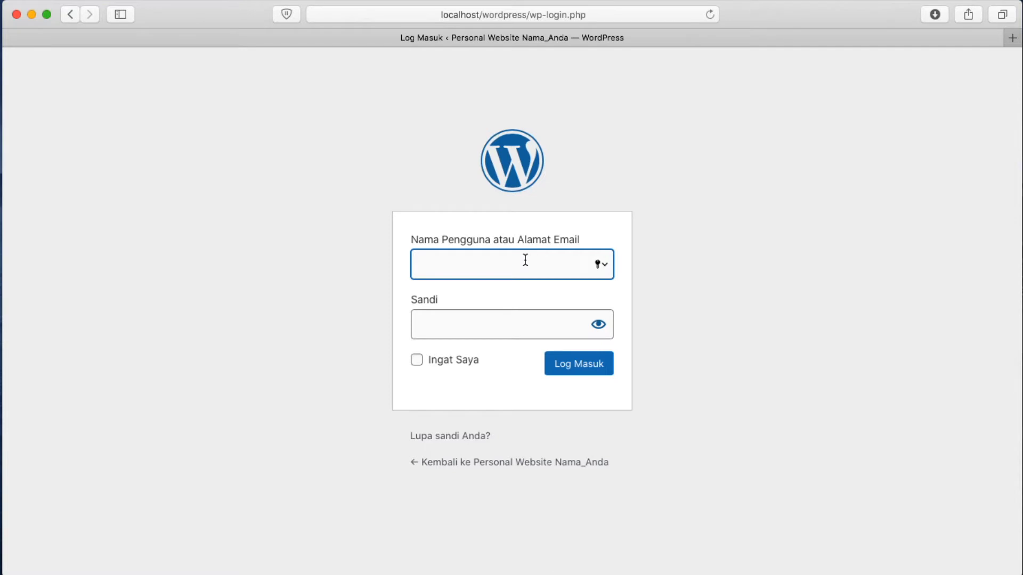
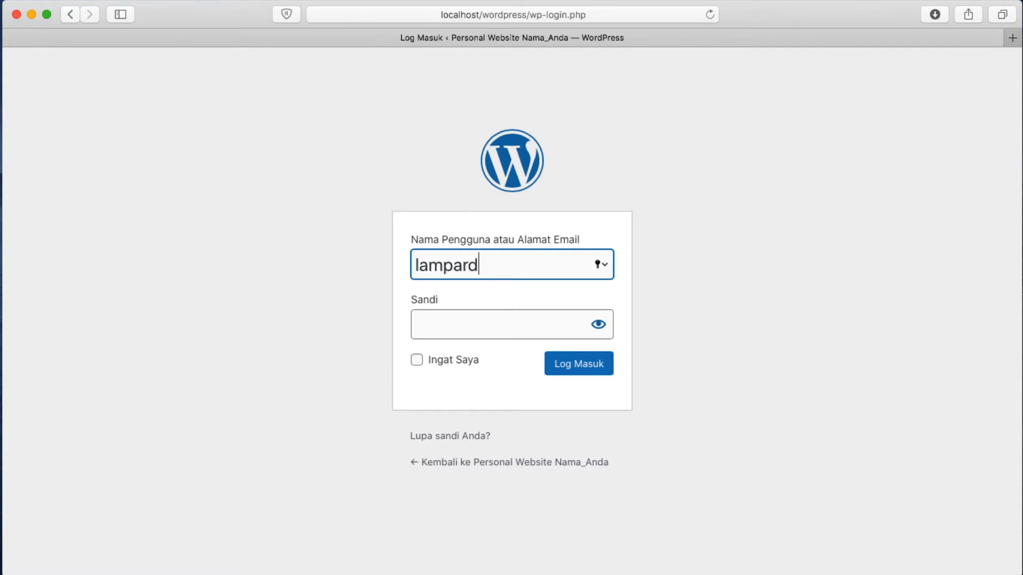
# Log in with the account's username and password, password shown in plain text, with Ingat Saya ticked
pyautogui.click(482, 326)
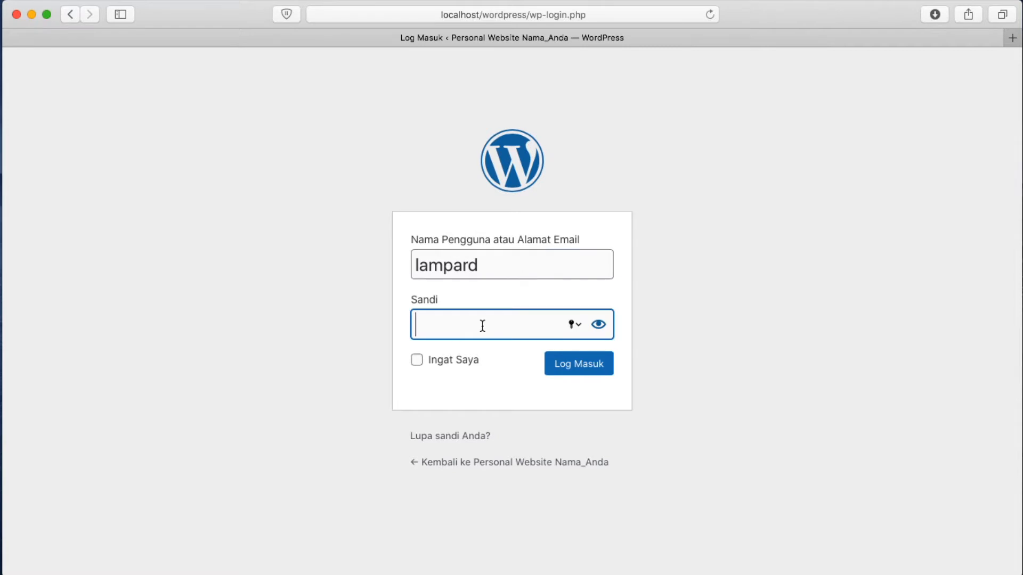
pyautogui.click(599, 326)
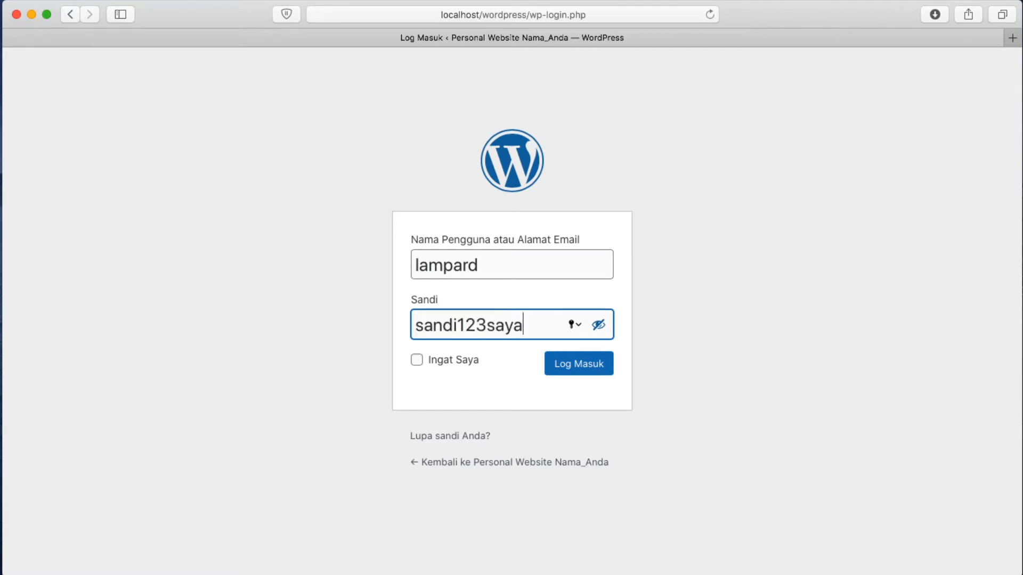
pyautogui.click(416, 360)
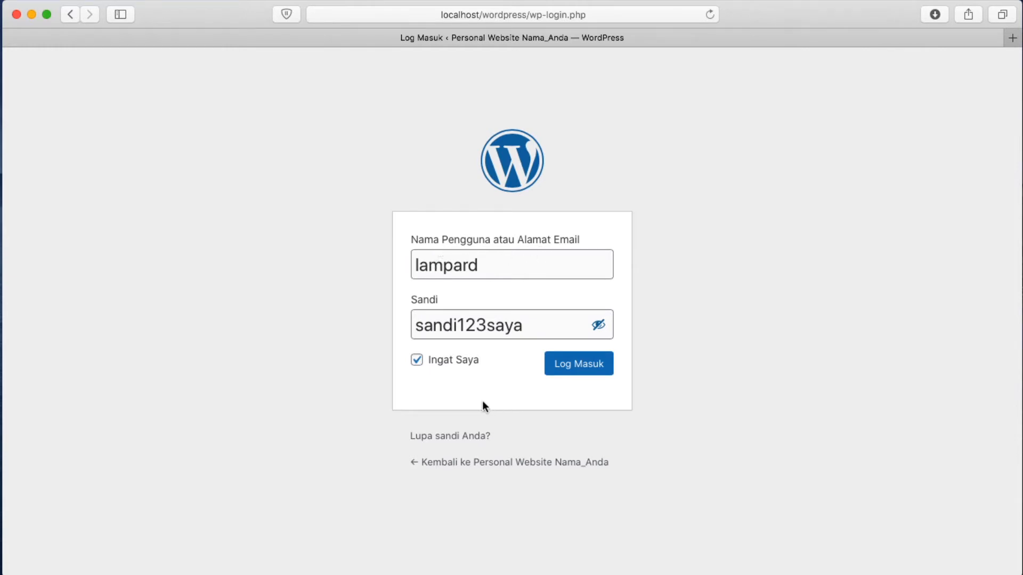
pyautogui.click(583, 369)
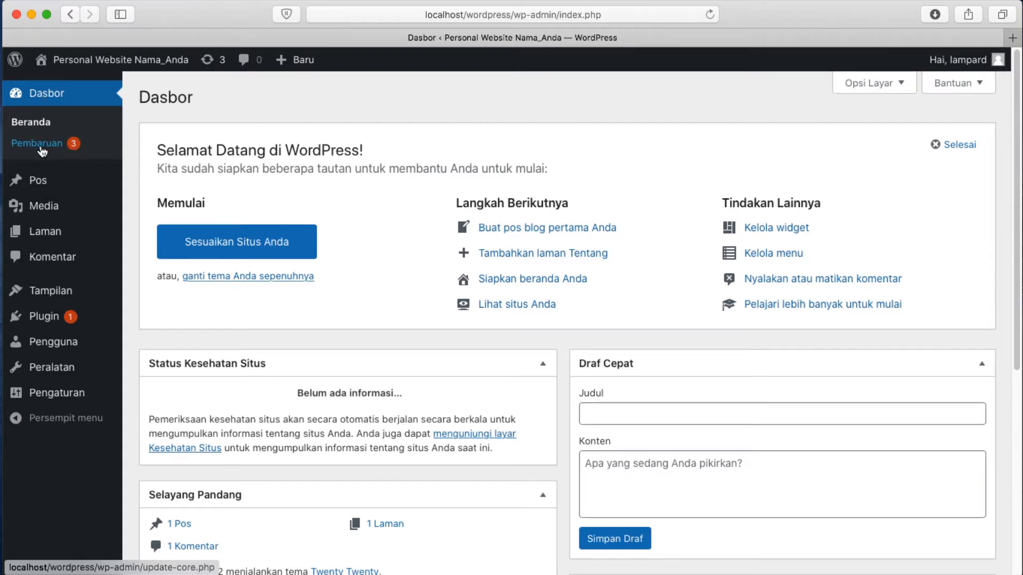
# Look through the Pos list and the empty Media library, ending on the Laman list
pyautogui.moveTo(38, 324)
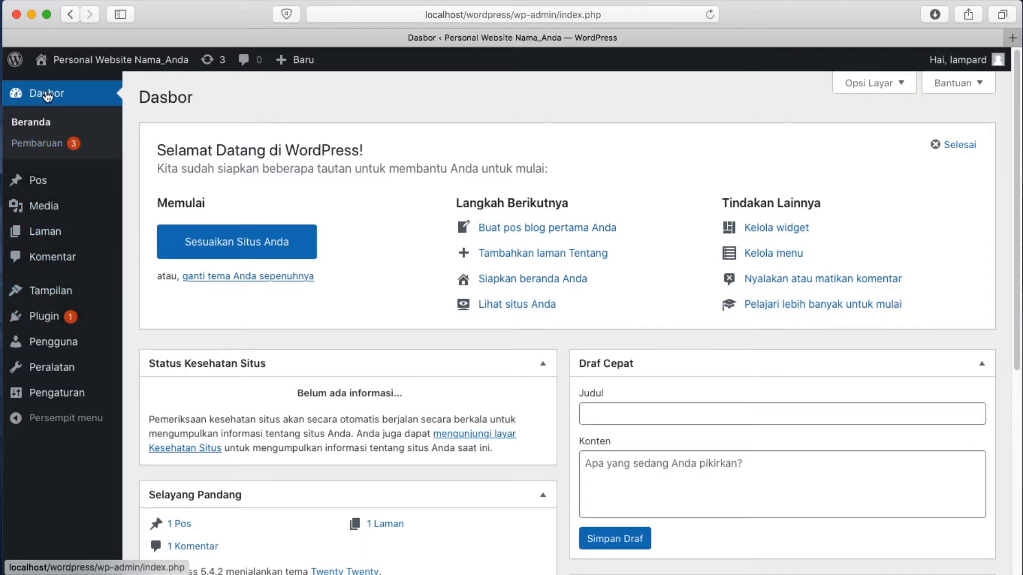
pyautogui.click(33, 184)
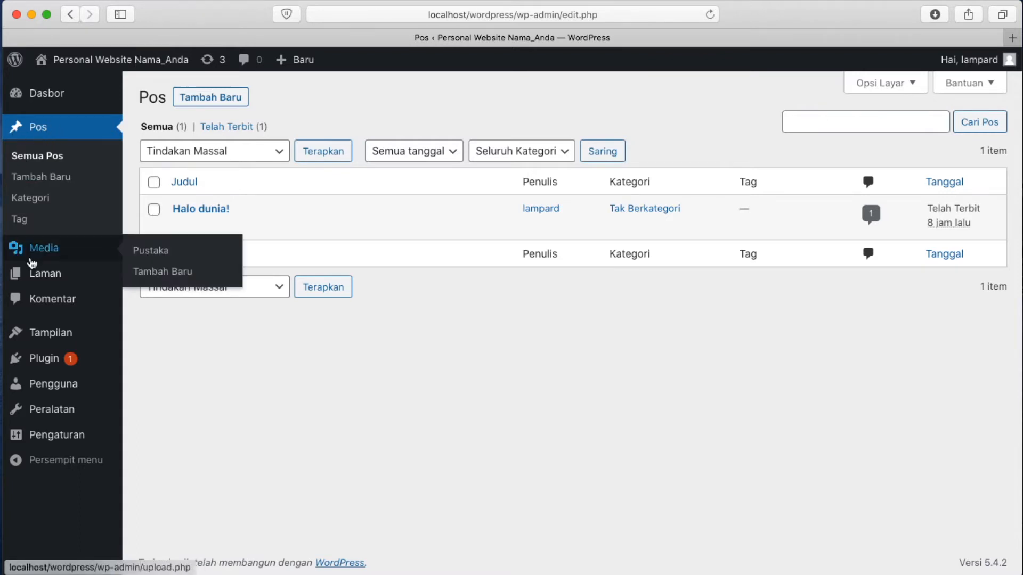
pyautogui.click(35, 257)
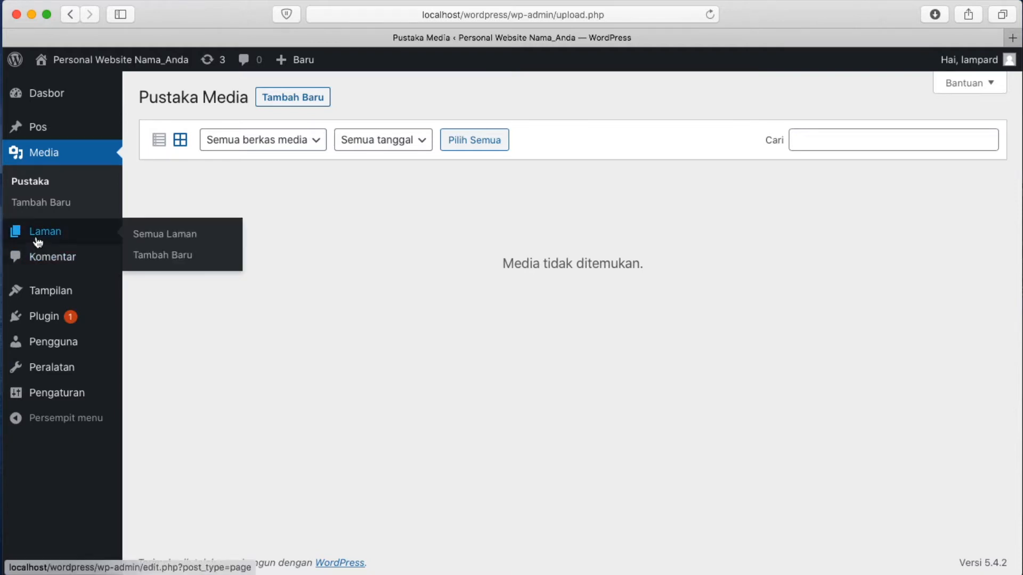
pyautogui.click(37, 241)
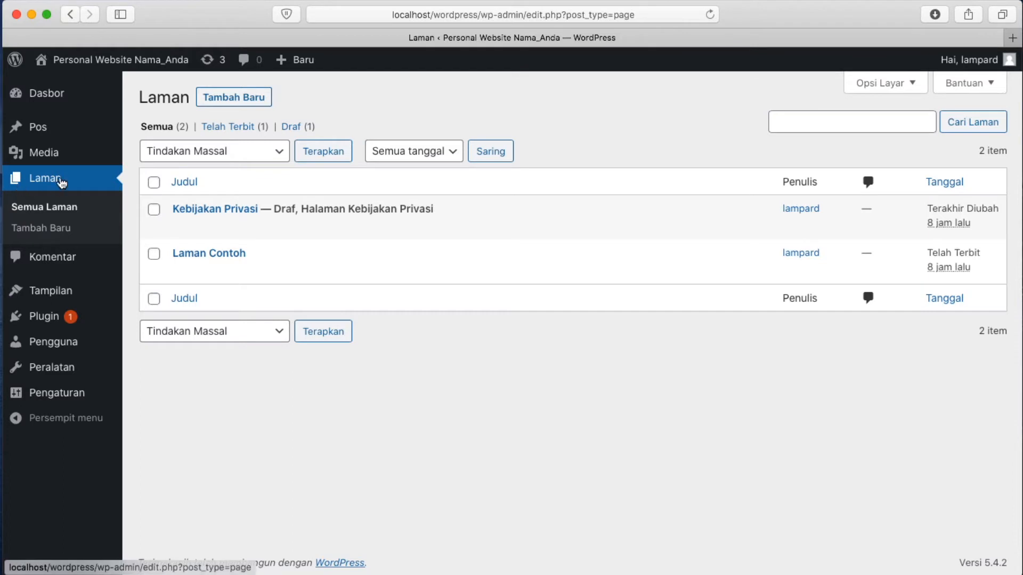
# Check Komentar and the installed themes, ending on the Plugin list with Akismet and Hello Dolly
pyautogui.click(42, 258)
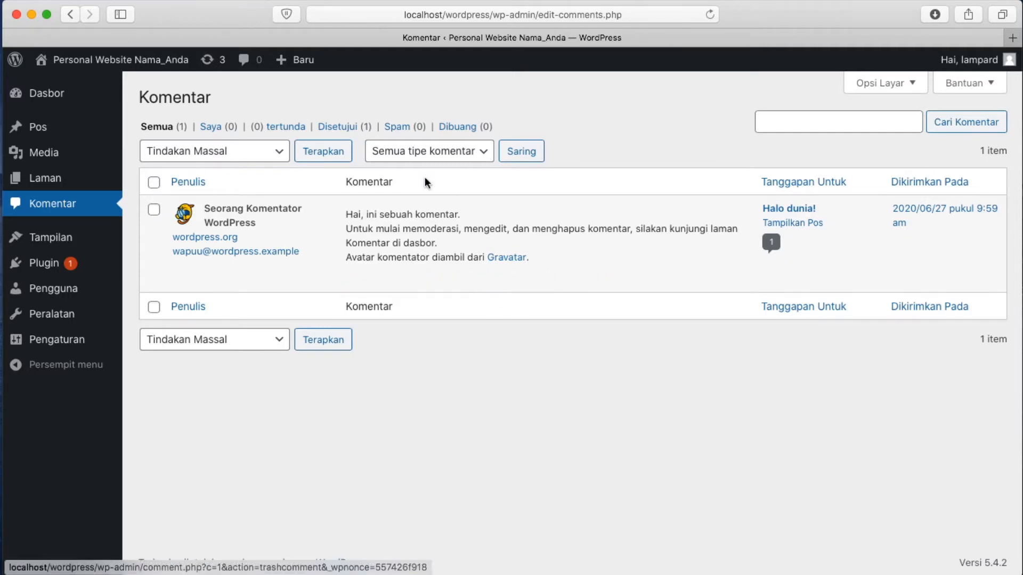
pyautogui.moveTo(44, 240)
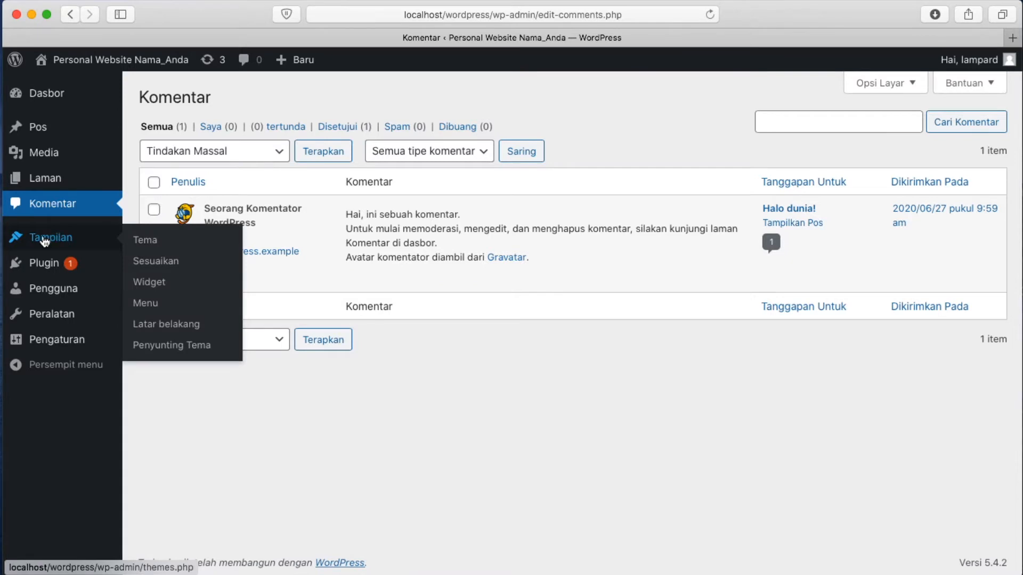
pyautogui.click(44, 241)
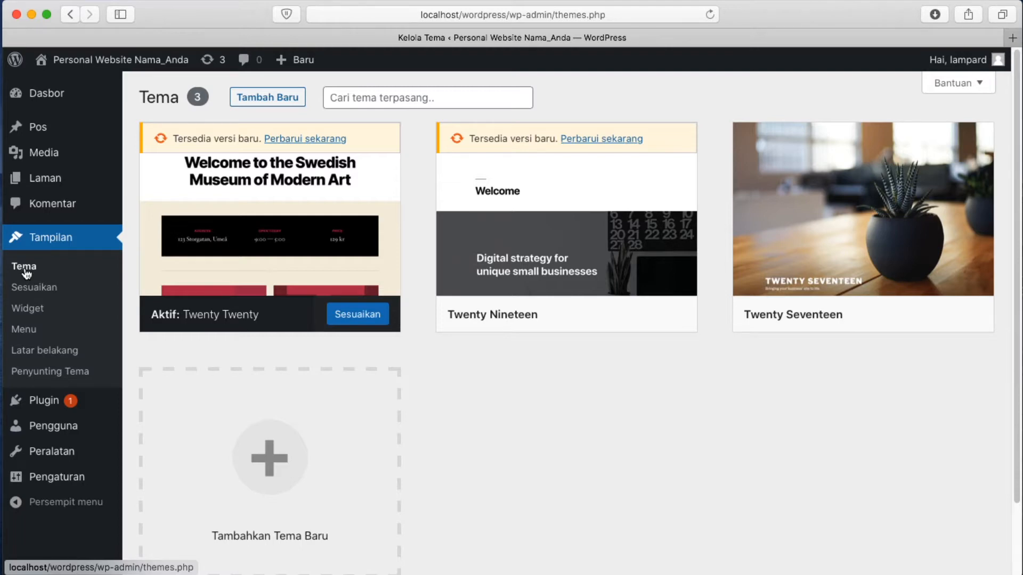
pyautogui.click(37, 403)
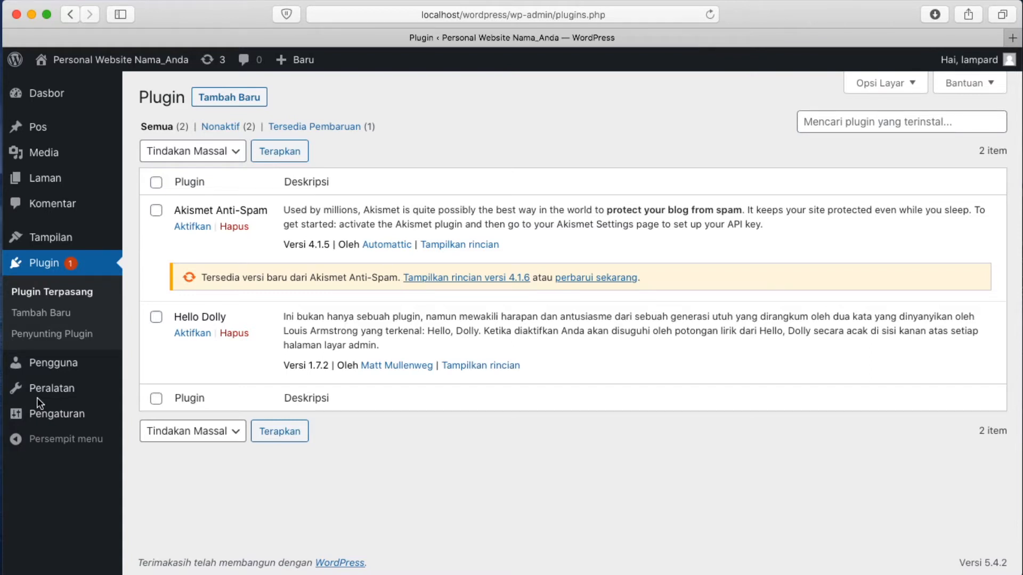
# Check the Pengguna and Peralatan pages, ending on Pengaturan Umum with title, slogan and URLs
pyautogui.click(42, 364)
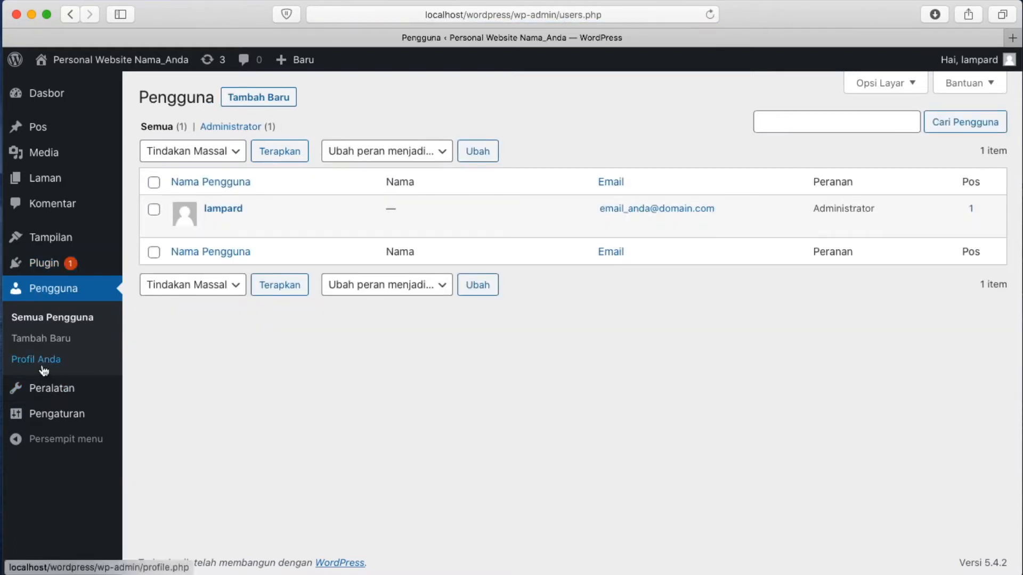
pyautogui.moveTo(241, 206)
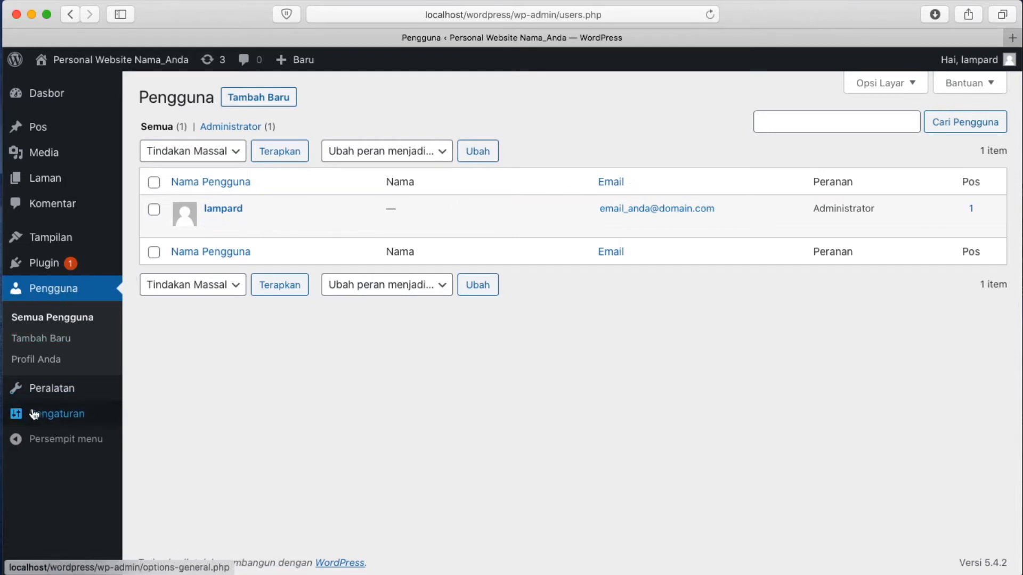
pyautogui.click(49, 390)
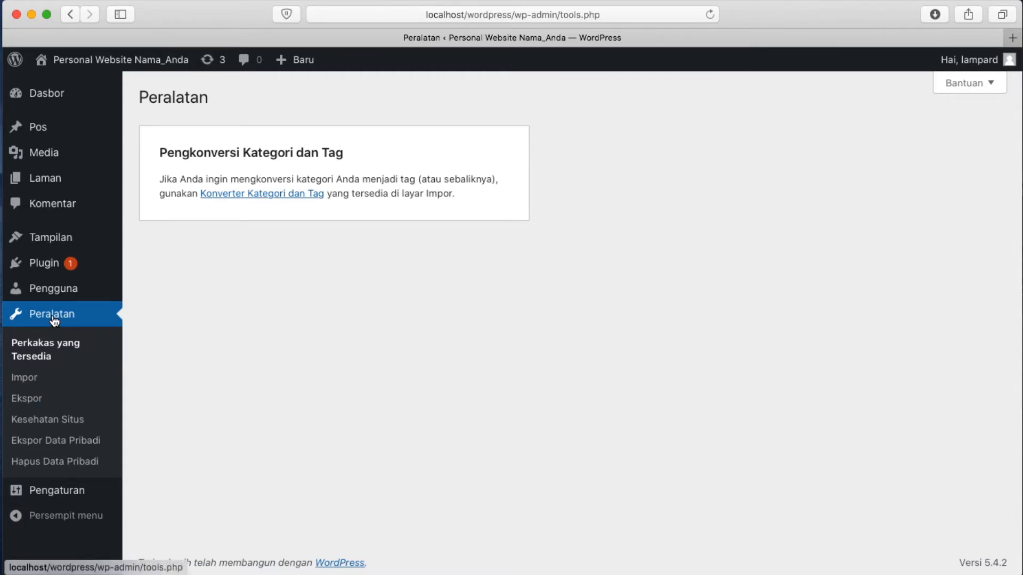
pyautogui.click(51, 495)
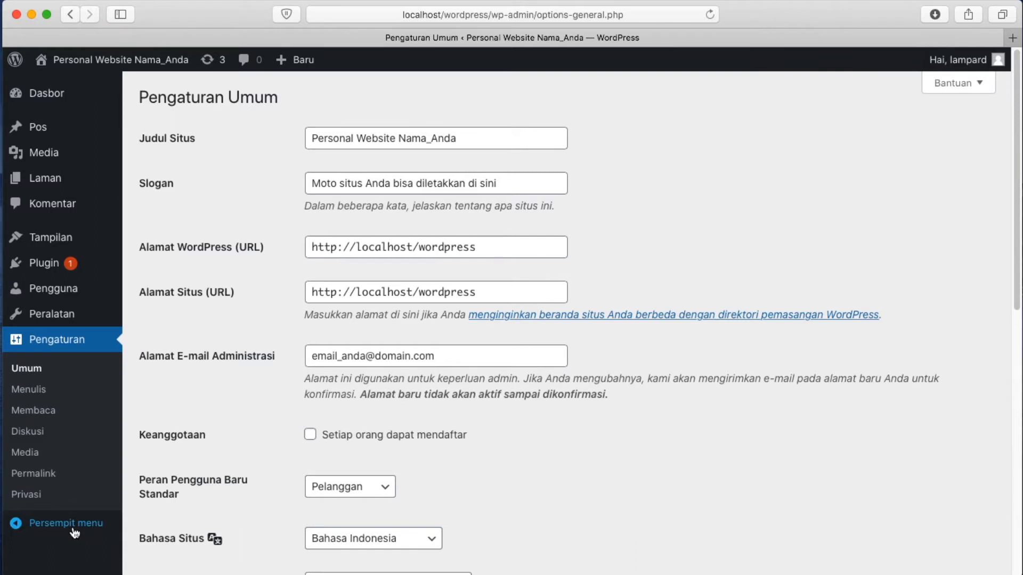
# Collapse and re-expand the admin sidebar, go to Dasbor, then open the Tampilan themes list
pyautogui.click(26, 528)
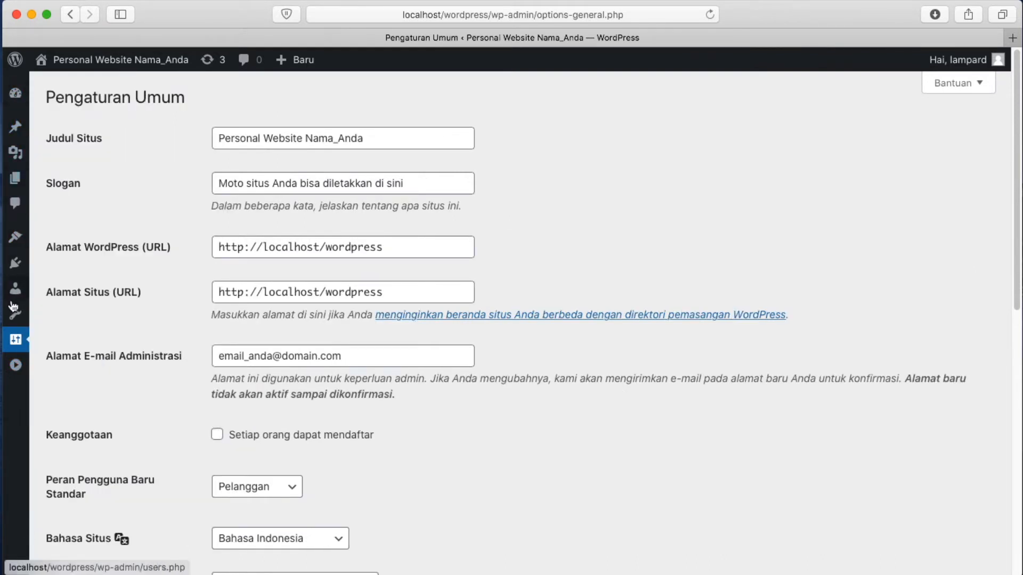
pyautogui.click(16, 367)
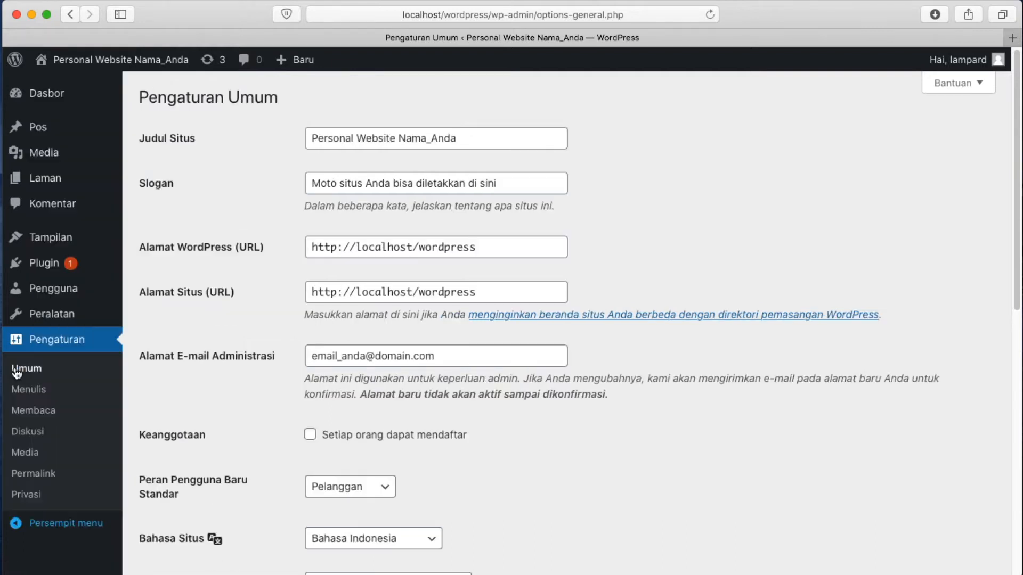
pyautogui.moveTo(90, 282)
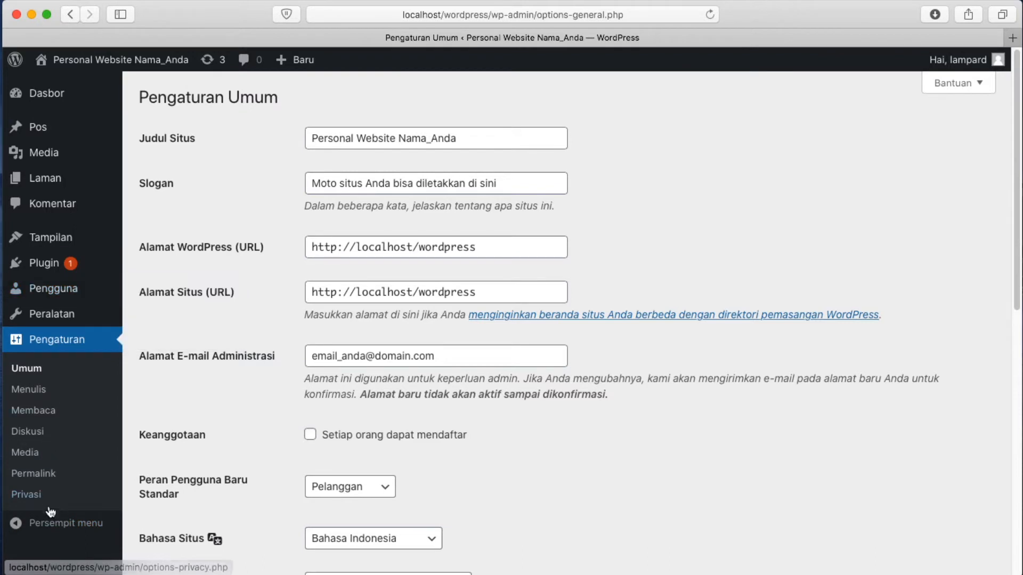
pyautogui.click(42, 93)
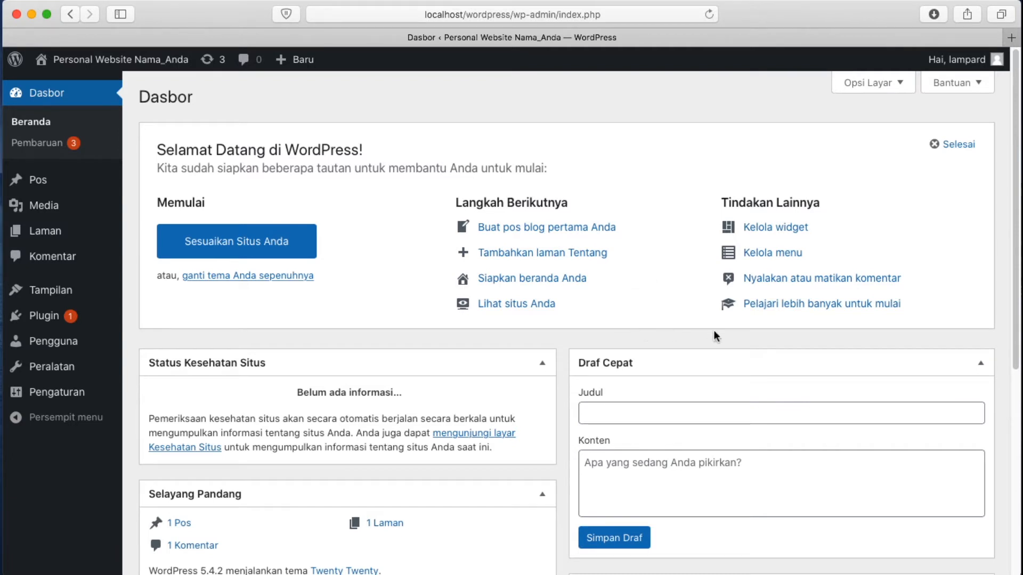
pyautogui.click(45, 290)
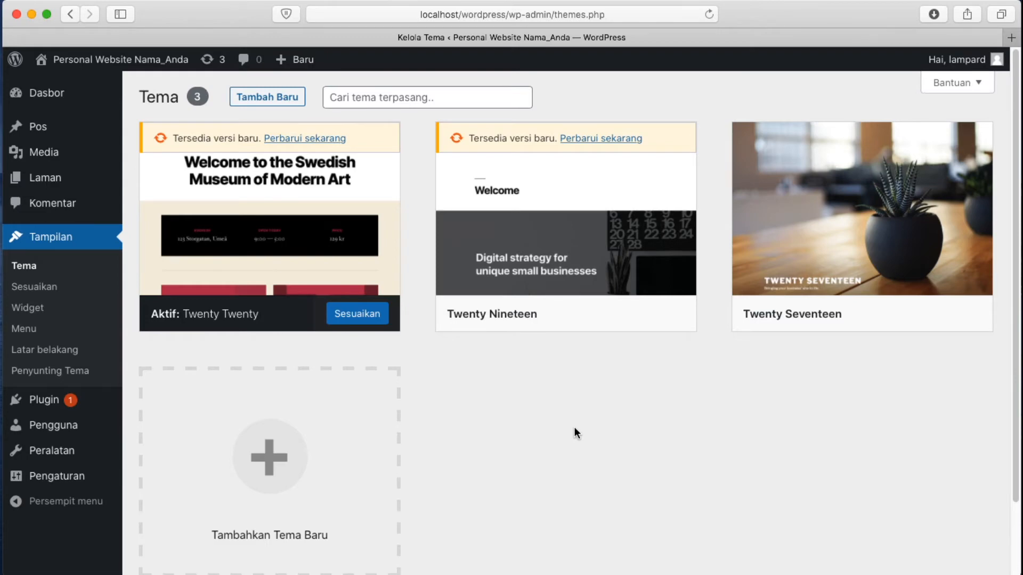
# Open the live site homepage in a new tab, view it, and return to the Kelola Tema tab
pyautogui.moveTo(166, 59)
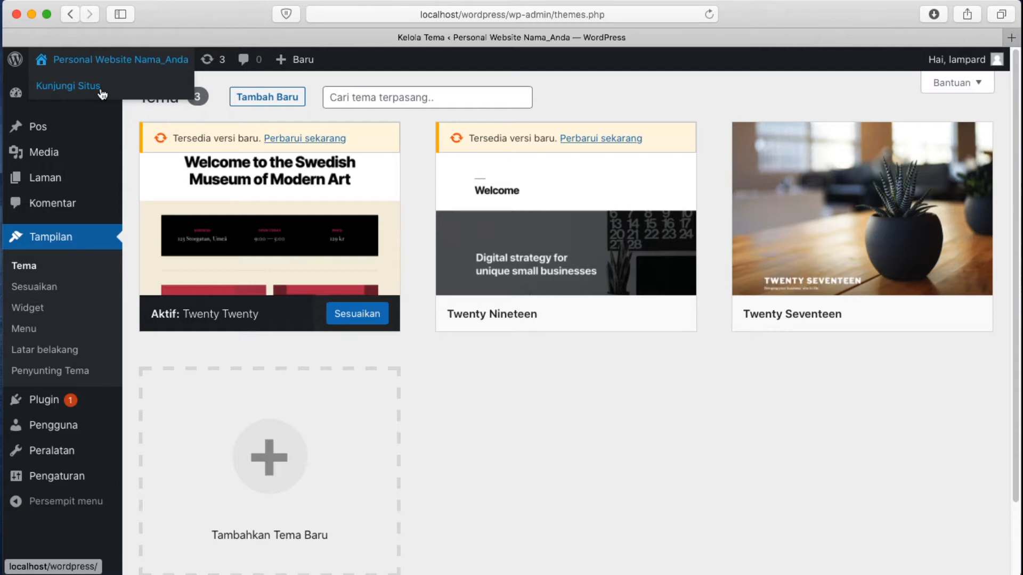
pyautogui.rightClick(85, 85)
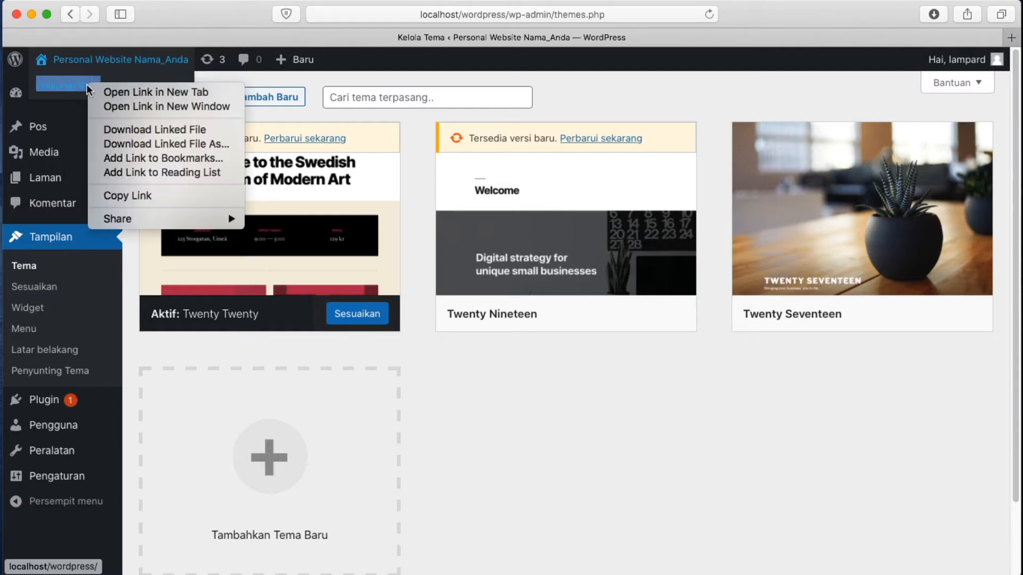
pyautogui.click(123, 96)
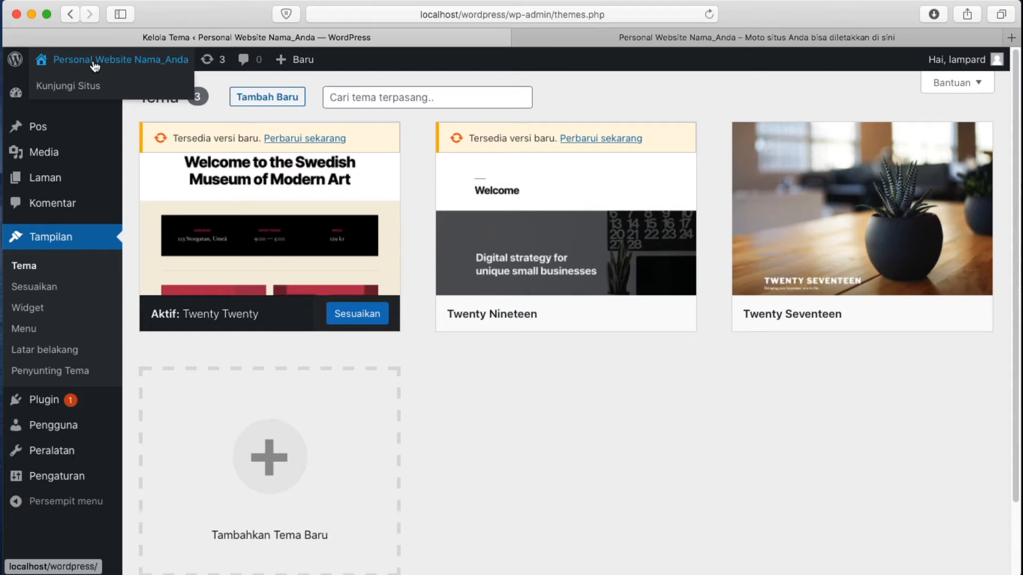
pyautogui.click(608, 40)
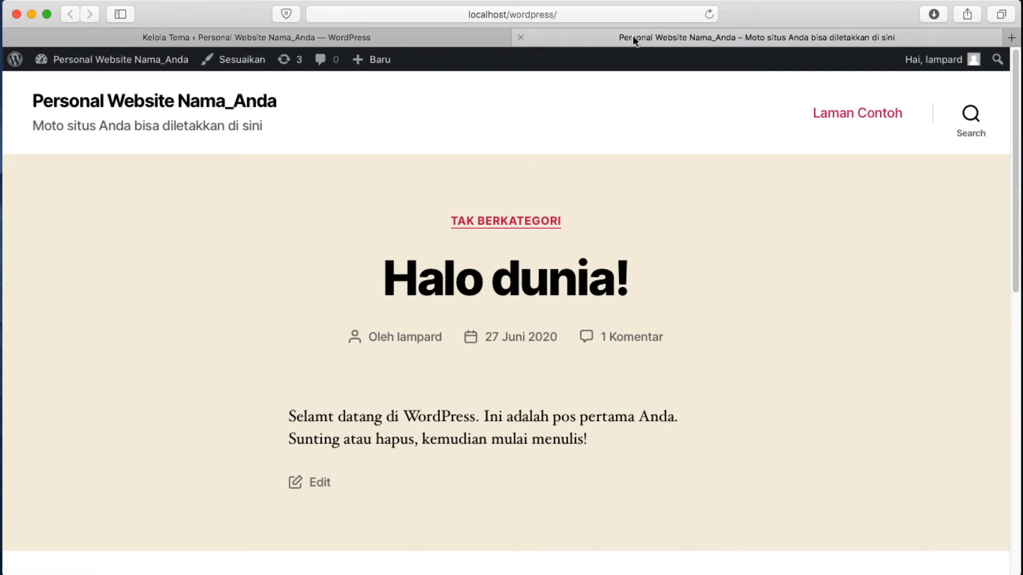
pyautogui.scroll(-15, 605, 244)
pyautogui.scroll(15, 605, 244)
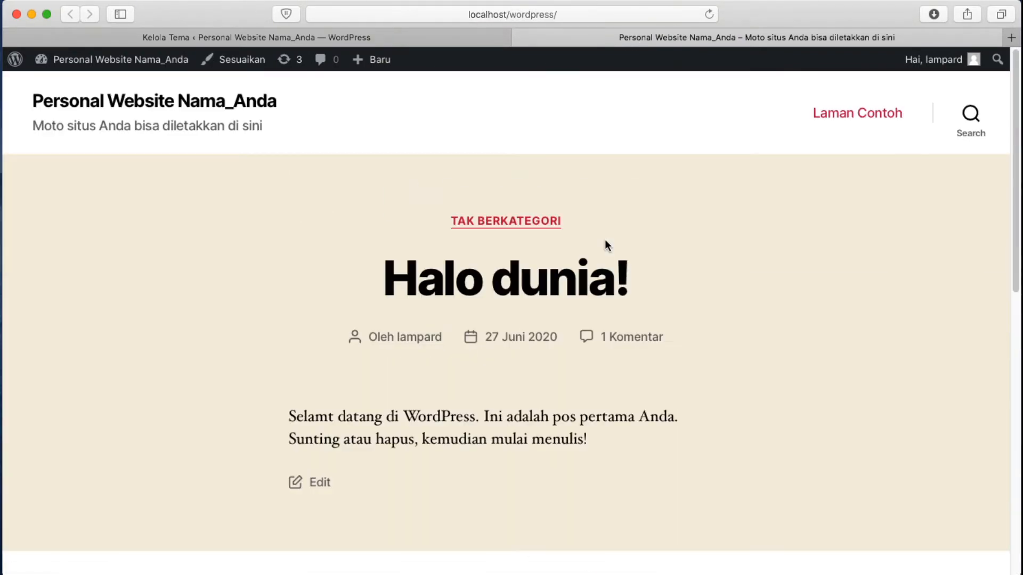
pyautogui.click(418, 38)
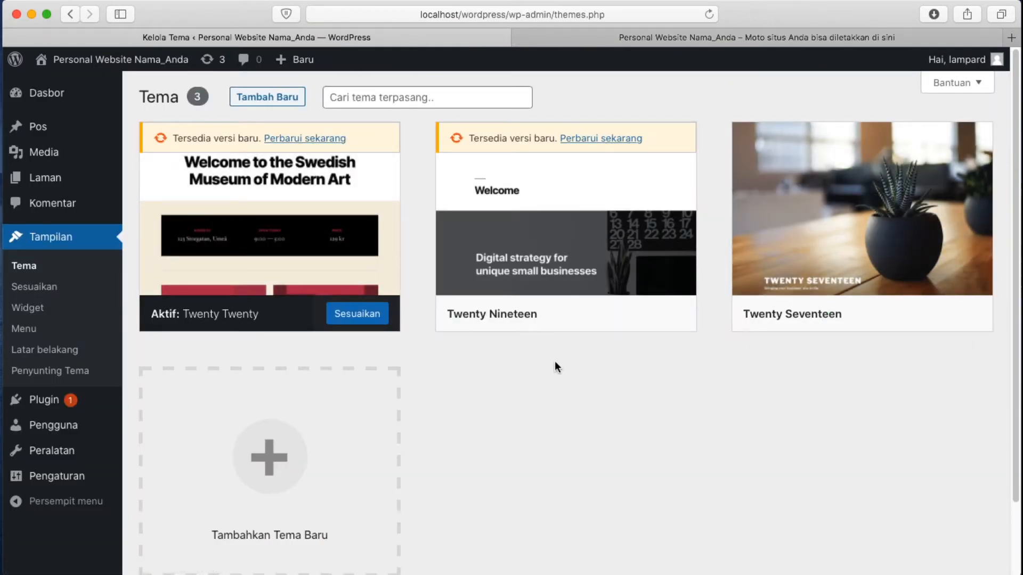
# Open the Twenty Twenty theme details and launch its Customizer with Sesuaikan
pyautogui.moveTo(181, 176)
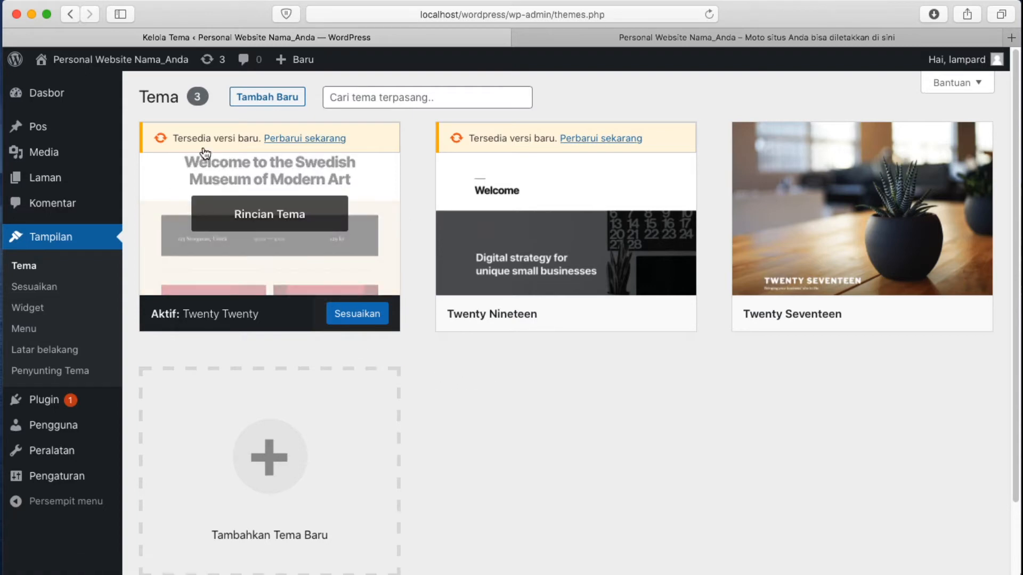
pyautogui.click(286, 220)
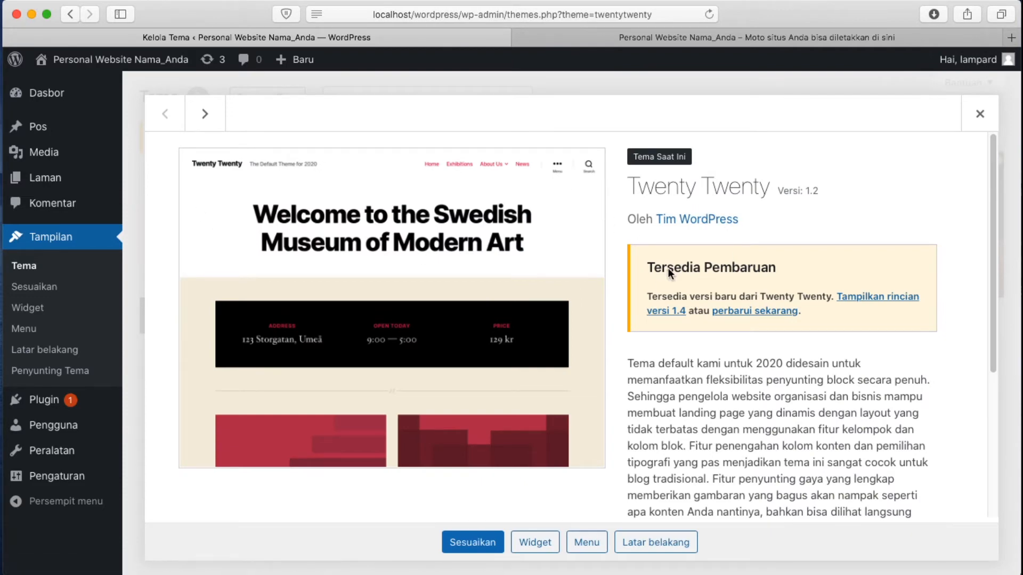
pyautogui.scroll(-3, 666, 268)
pyautogui.scroll(-4, 668, 269)
pyautogui.scroll(8, 668, 269)
pyautogui.click(470, 543)
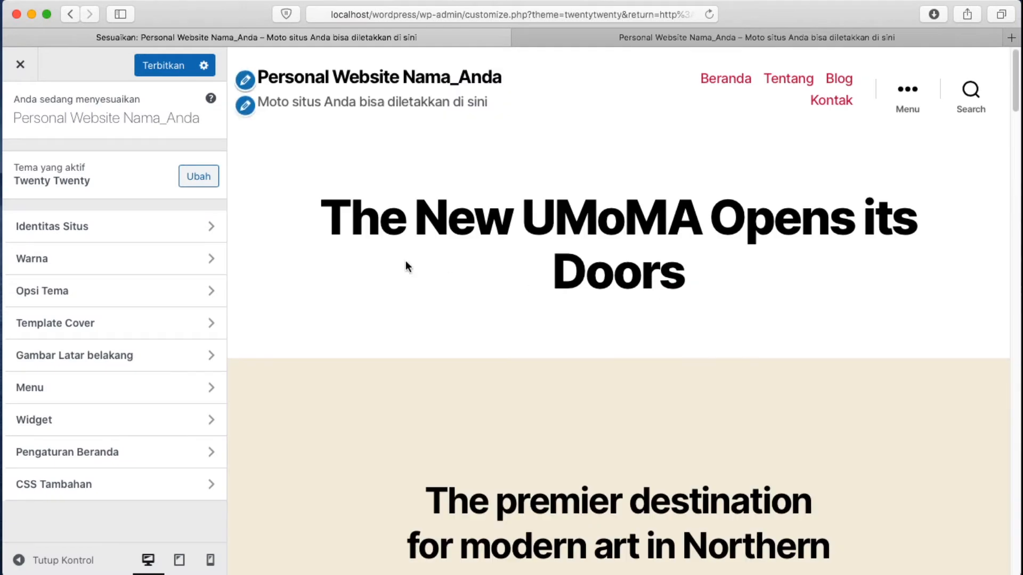
# Publish the Customizer setup, reload the live site to view the UMoMA content, and return
pyautogui.click(163, 67)
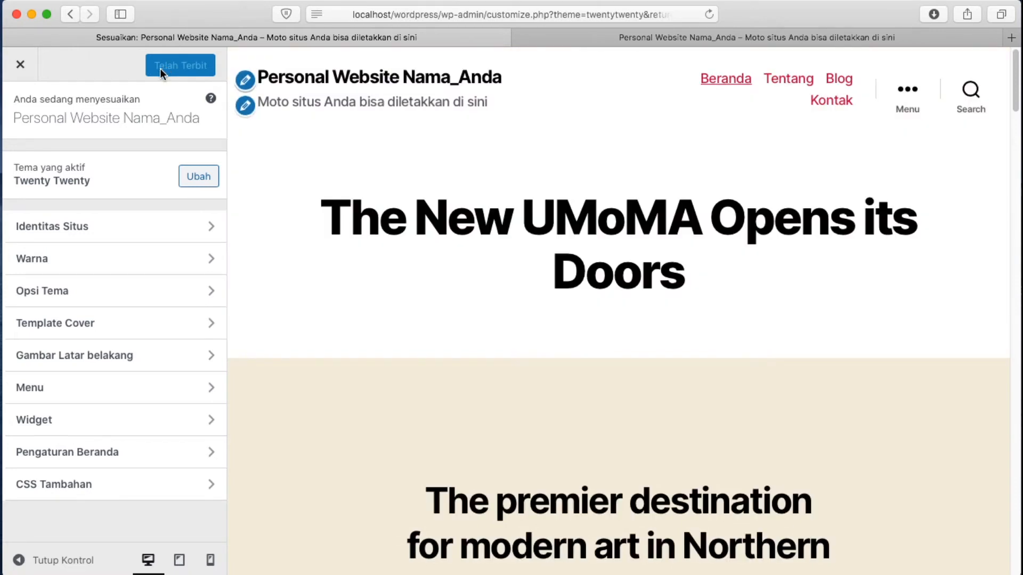
pyautogui.click(589, 37)
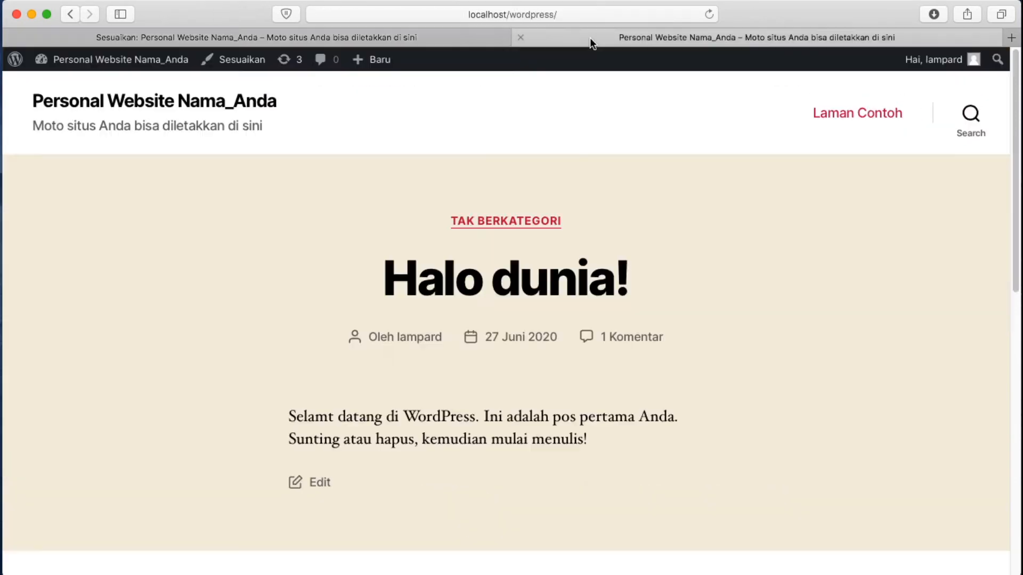
pyautogui.scroll(-10, 490, 212)
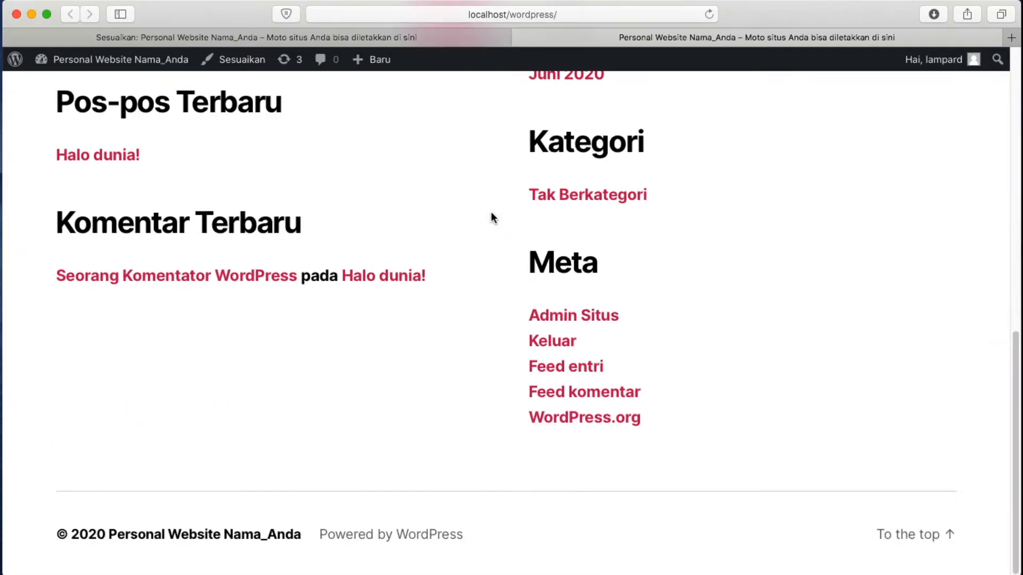
pyautogui.scroll(10, 490, 212)
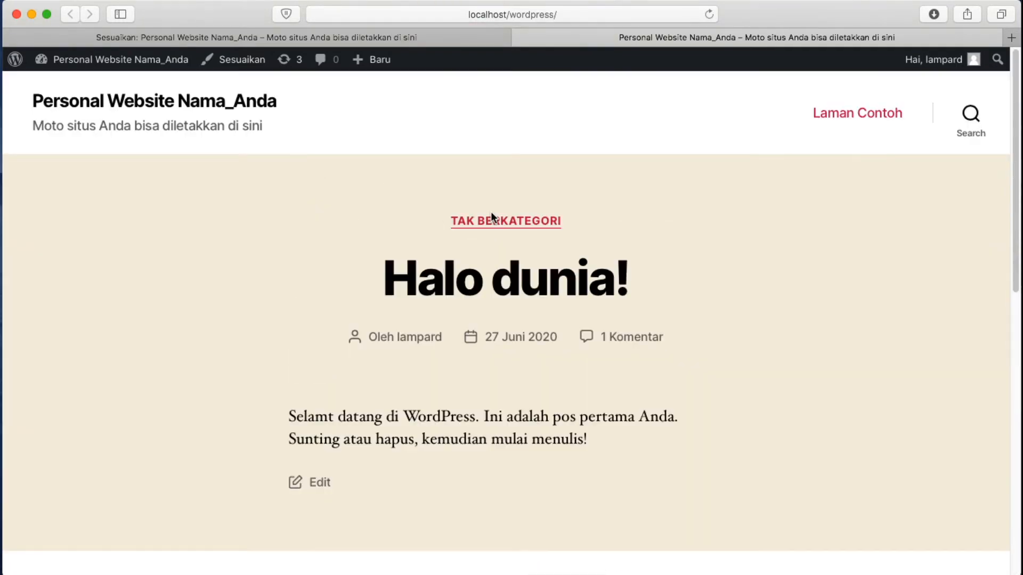
pyautogui.click(709, 15)
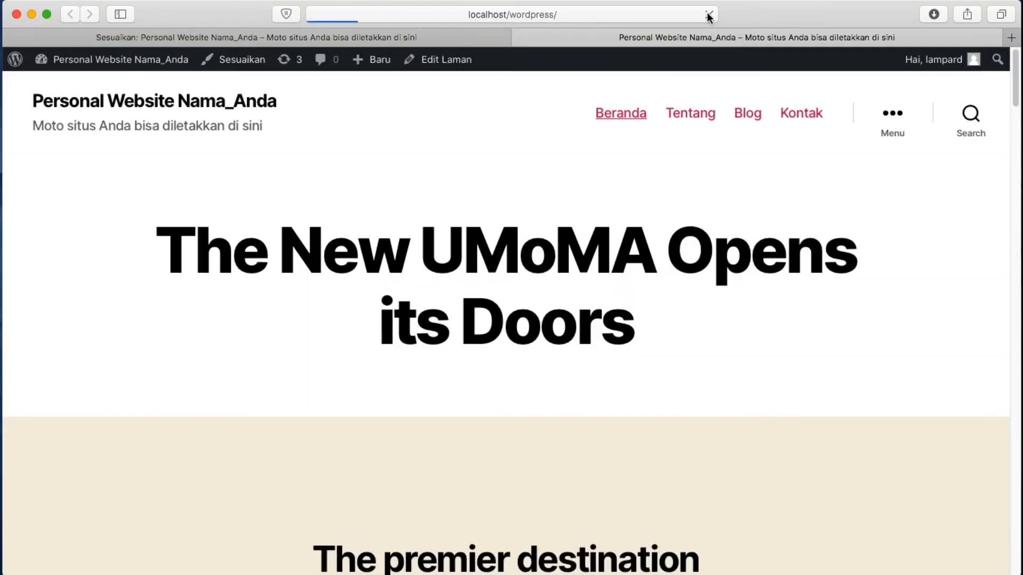
pyautogui.scroll(-4, 462, 288)
pyautogui.scroll(-20, 460, 283)
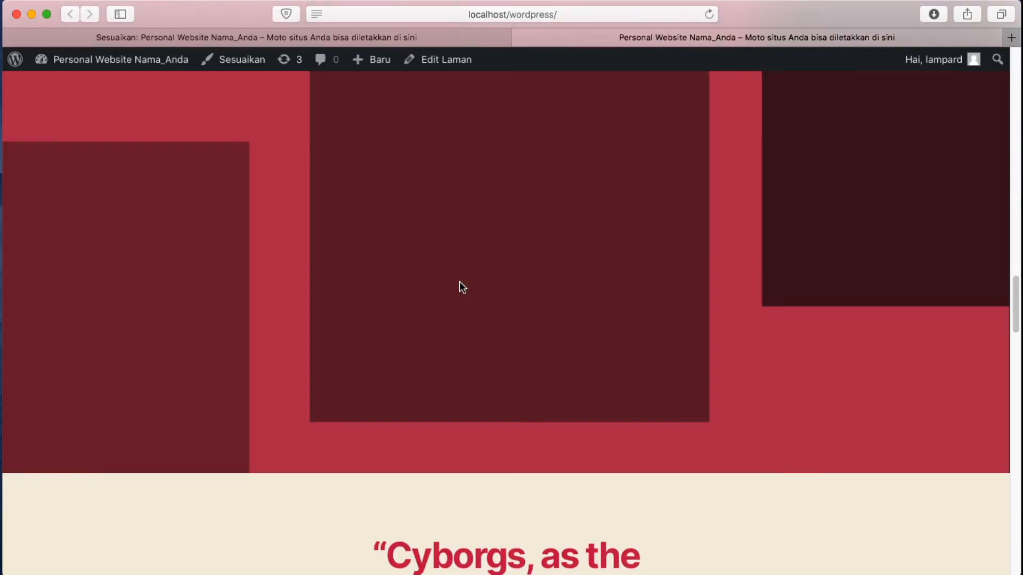
pyautogui.scroll(-5, 460, 283)
pyautogui.scroll(20, 513, 287)
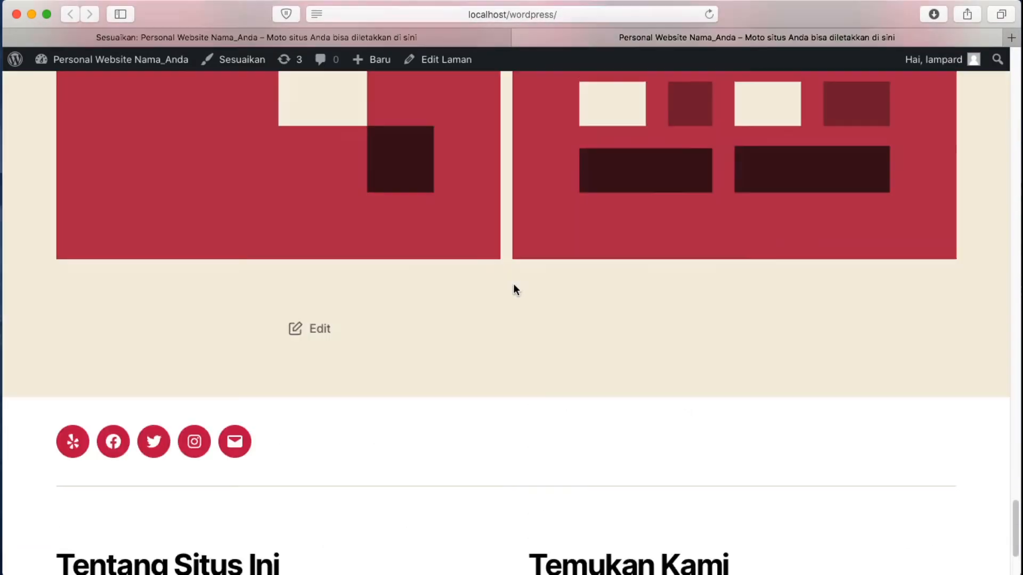
pyautogui.scroll(15, 514, 287)
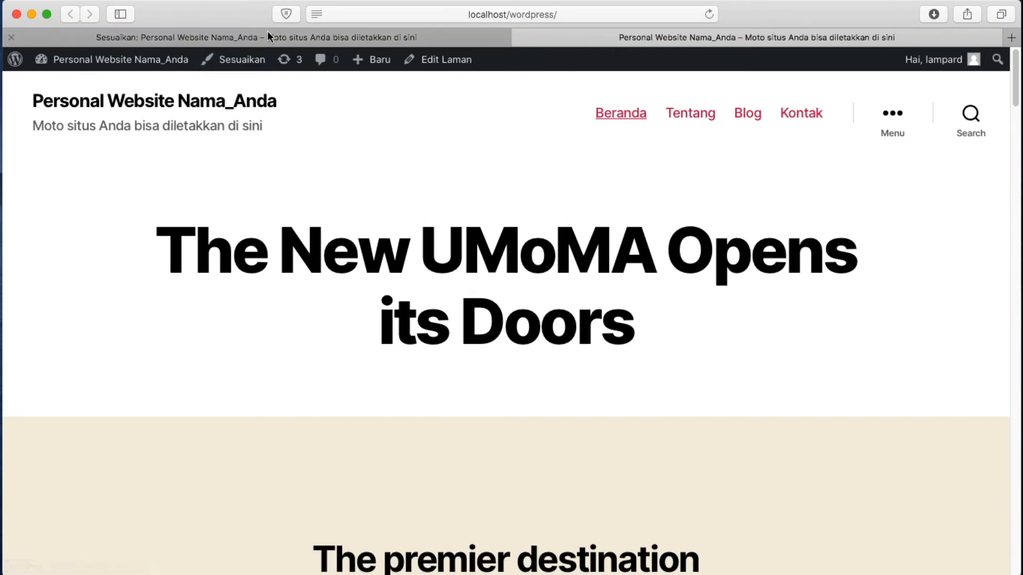
pyautogui.click(382, 35)
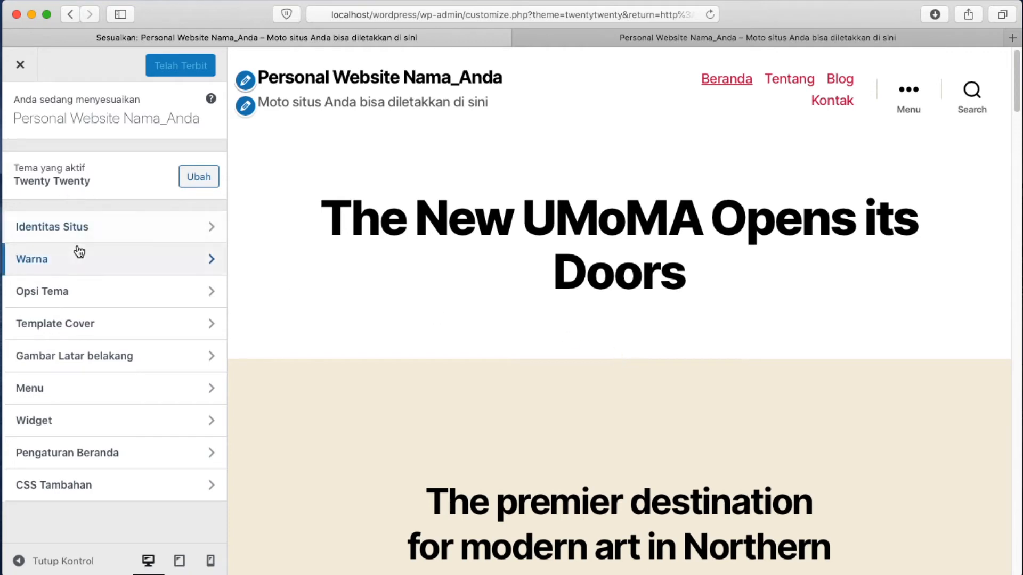
# In Identitas Situs, replace Nama_Anda with the owner's name and set slogan 'Berfikir, Bertindak dan Berbicara Positif'
pyautogui.click(208, 233)
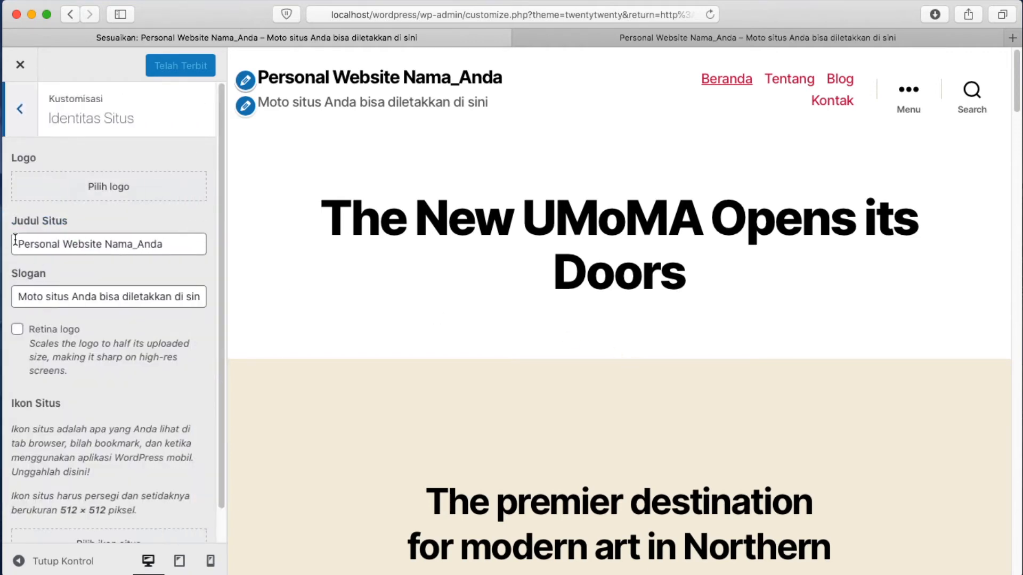
pyautogui.moveTo(104, 244); pyautogui.dragTo(213, 250)
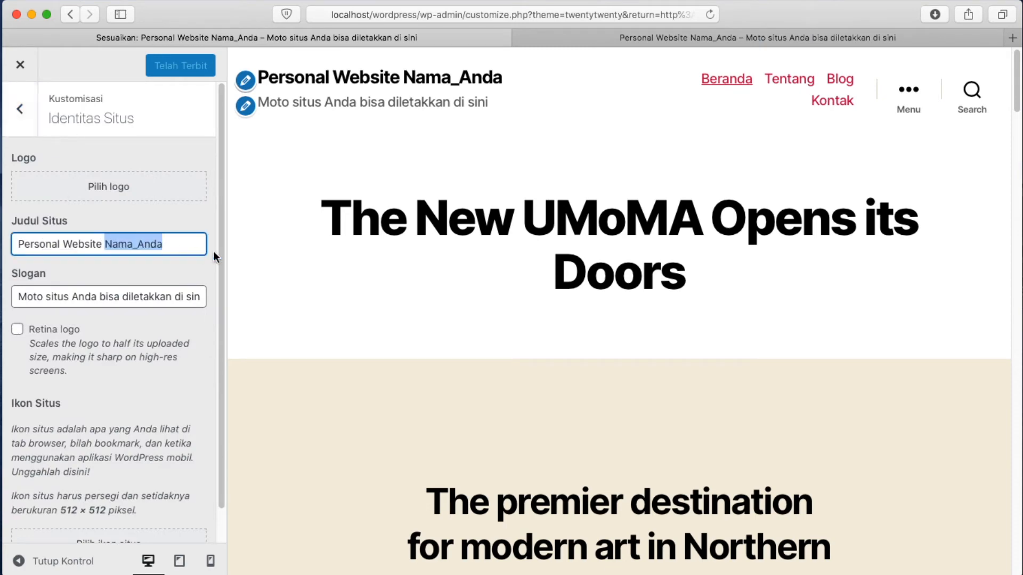
pyautogui.write('Lampard')
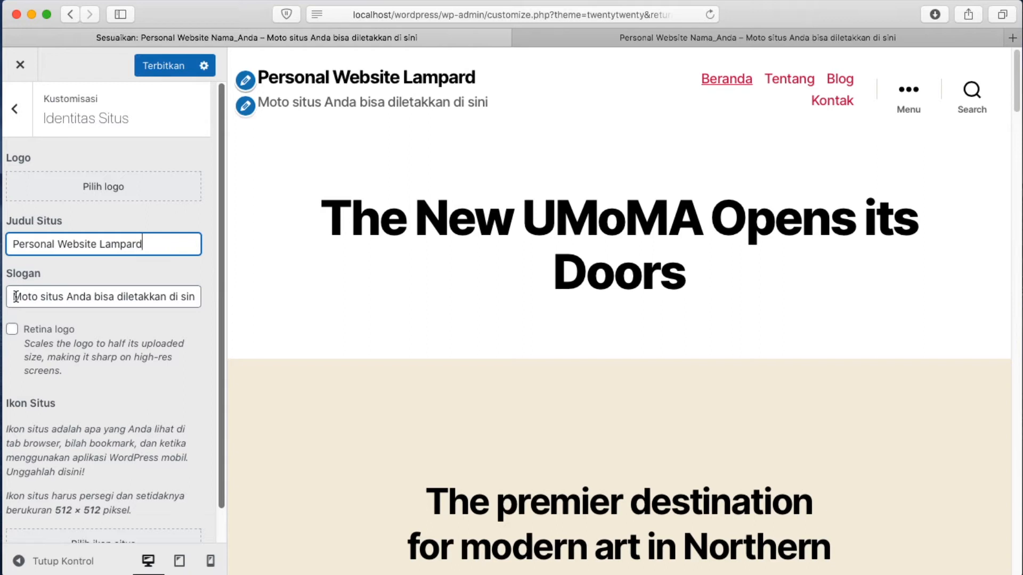
pyautogui.moveTo(16, 296); pyautogui.dragTo(204, 315)
pyautogui.write('Ber')
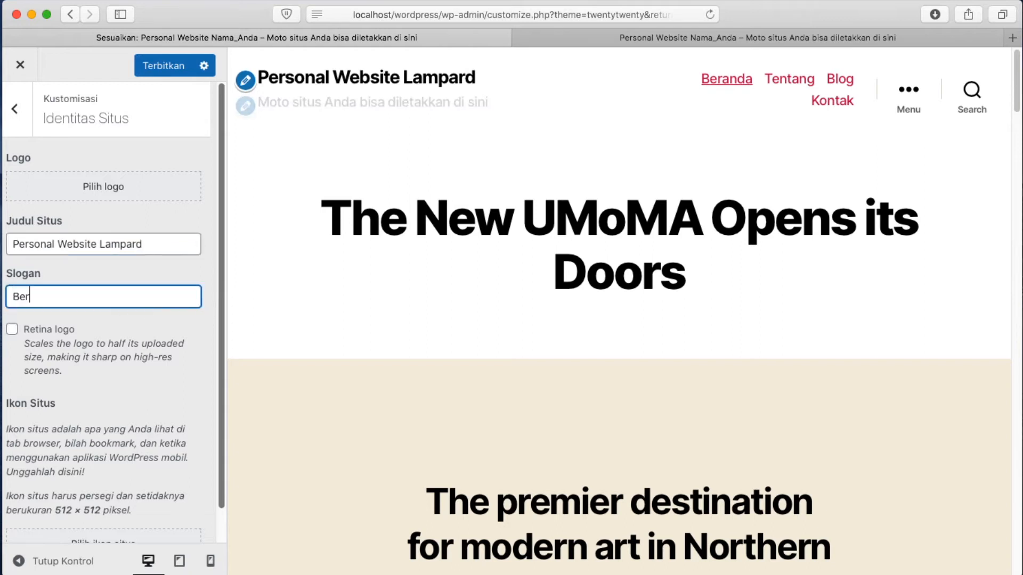
pyautogui.write('fikir, Bertin')
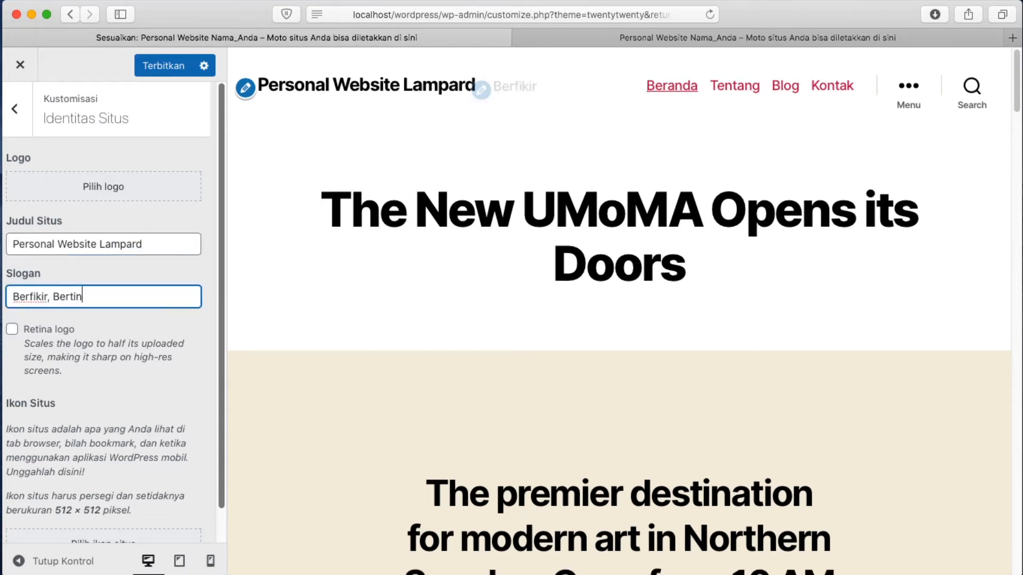
pyautogui.write('dak dan Berbicara Positif')
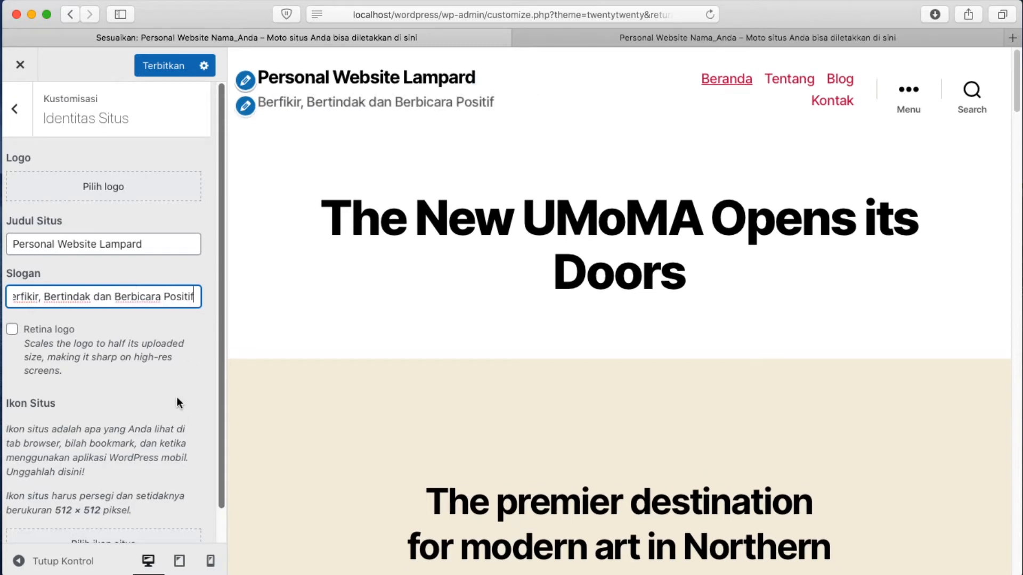
pyautogui.click(178, 338)
# Publish the new site title and slogan, then switch to the live site tab
pyautogui.scroll(-1, 130, 388)
pyautogui.scroll(-1, 130, 387)
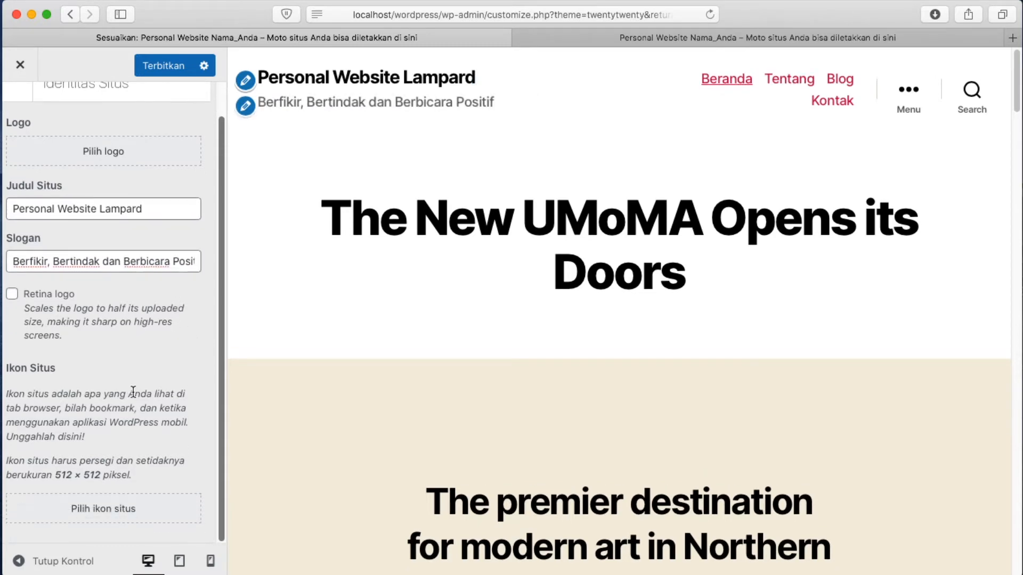
pyautogui.scroll(2, 133, 395)
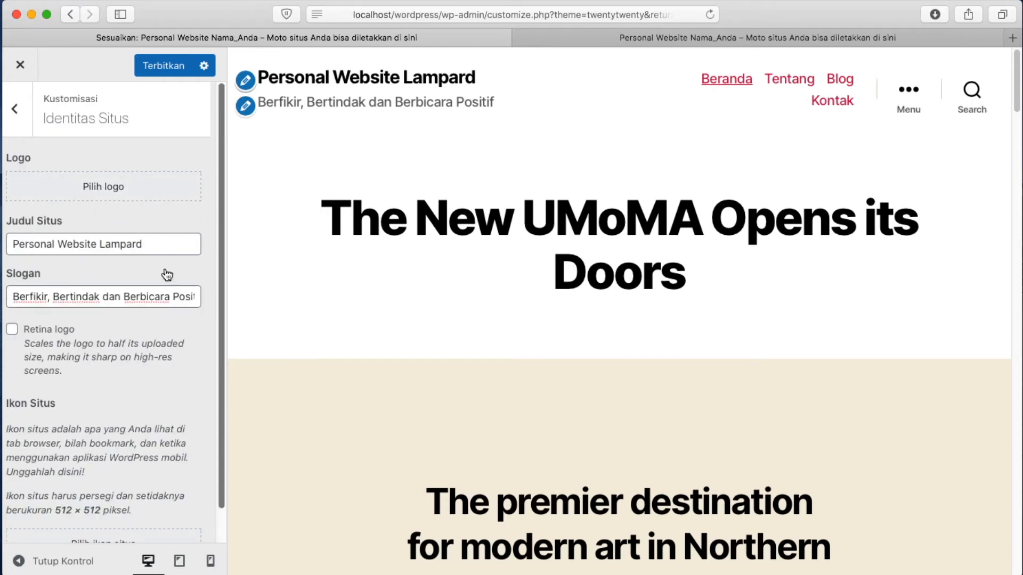
pyautogui.click(181, 72)
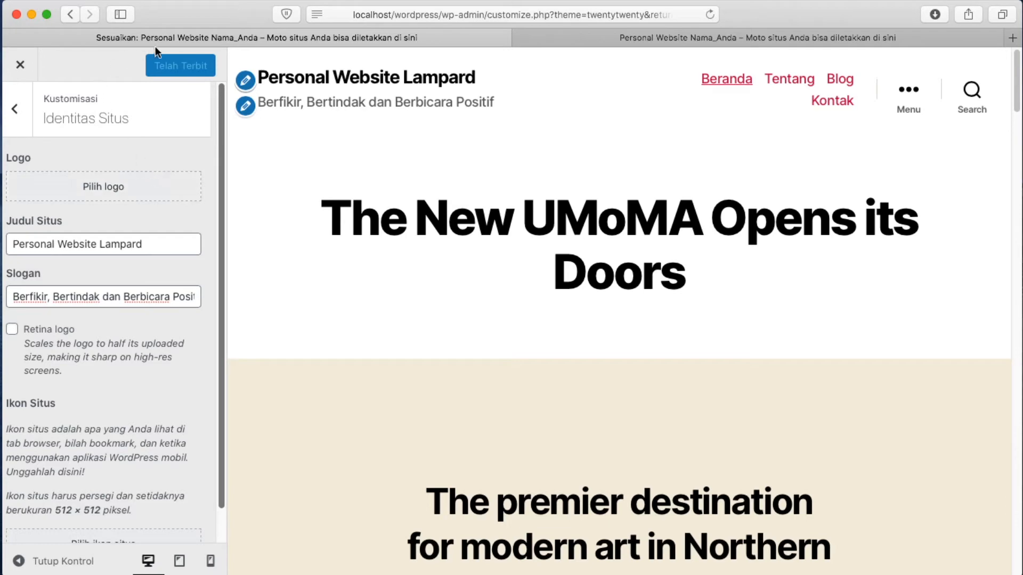
pyautogui.click(663, 42)
# Reload the live site to confirm the new title and slogan, then close the Customizer
pyautogui.click(708, 15)
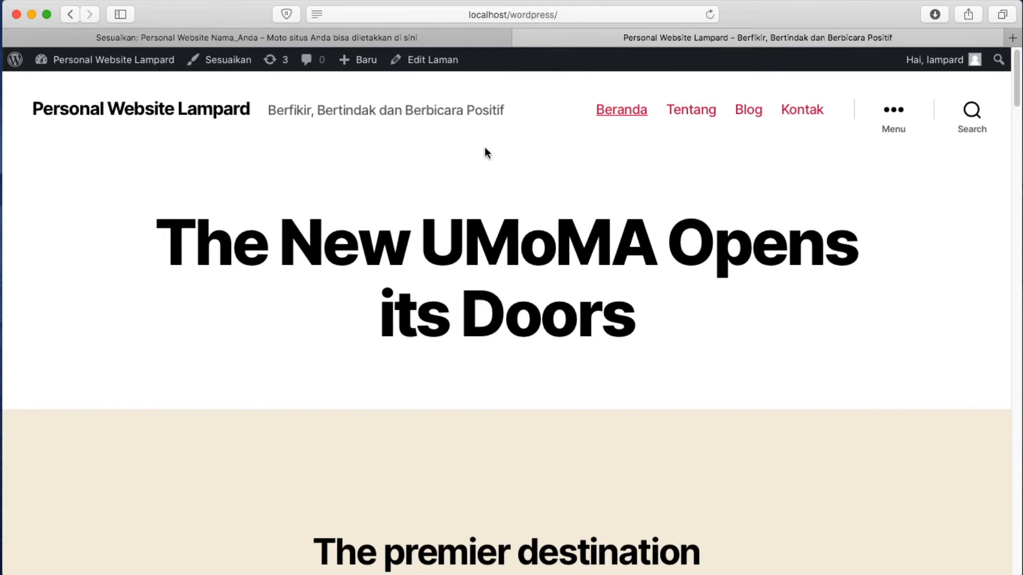
pyautogui.click(293, 36)
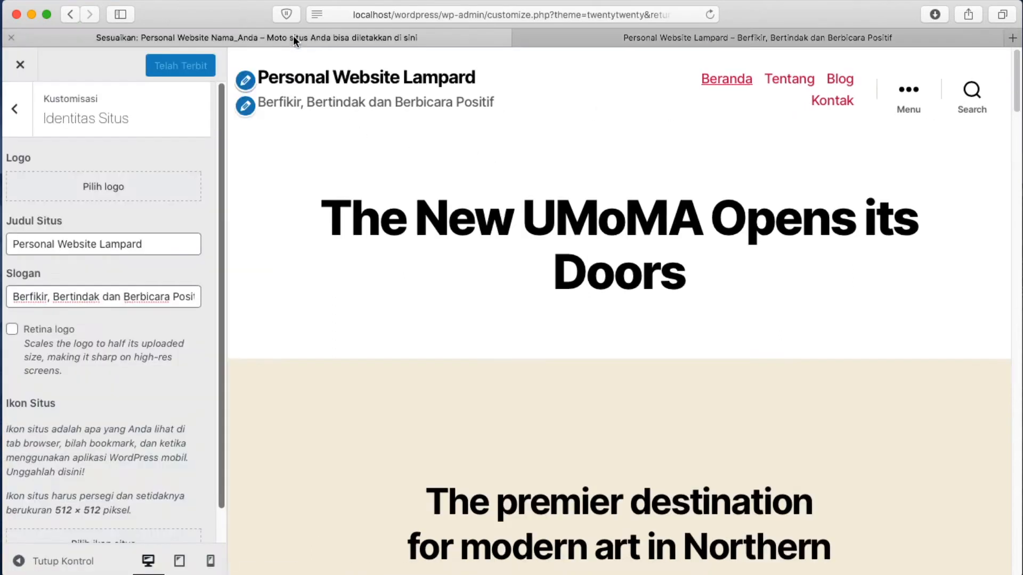
pyautogui.scroll(-1, 171, 247)
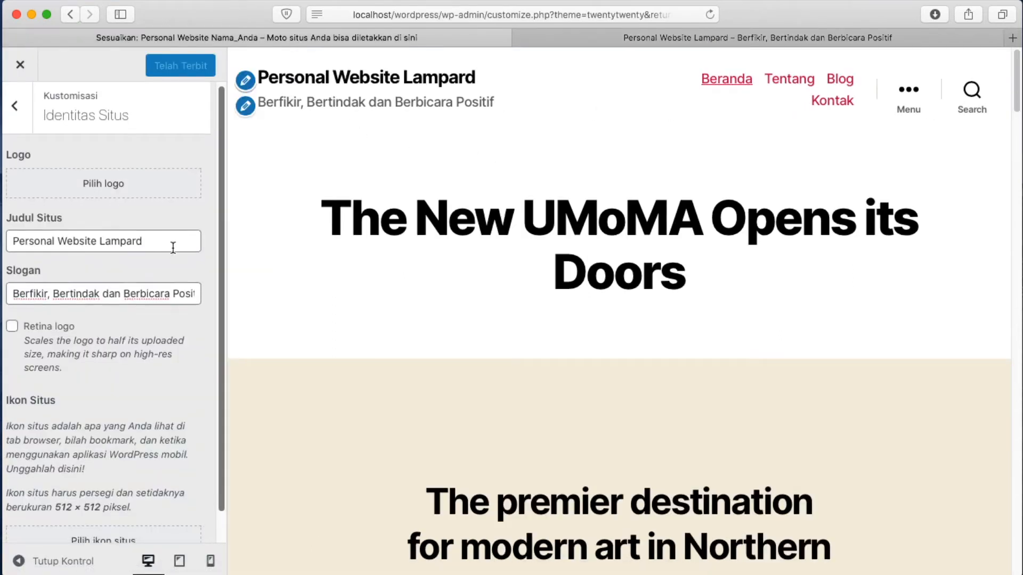
pyautogui.click(16, 73)
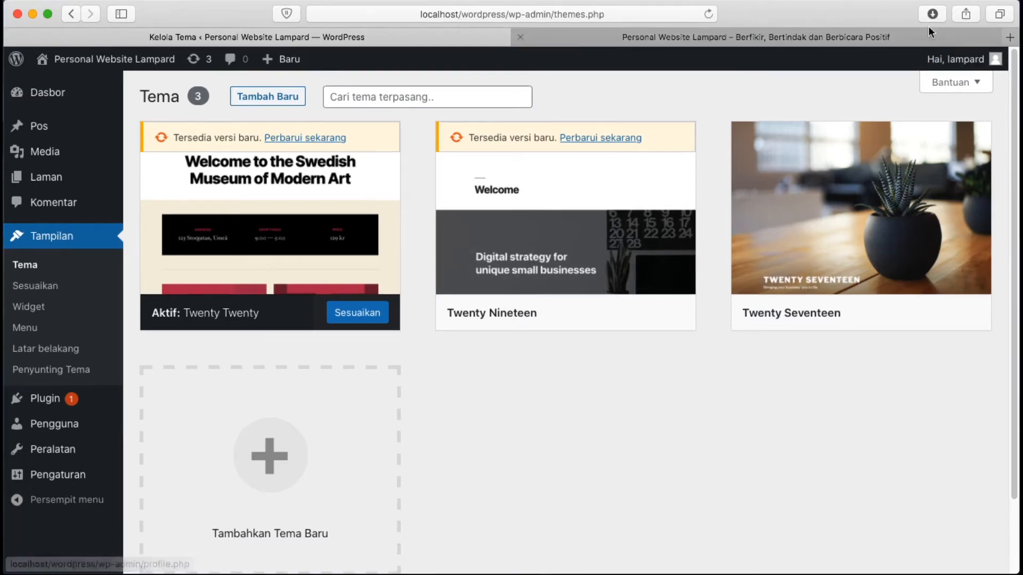
# Load id.wordpress.org in a new browser tab
pyautogui.click(1010, 38)
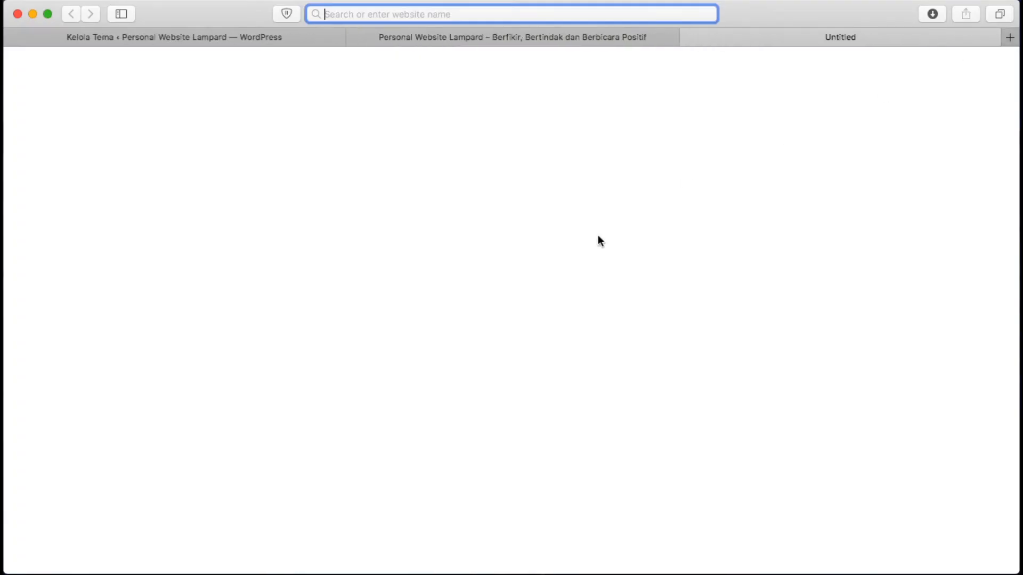
pyautogui.click(592, 11)
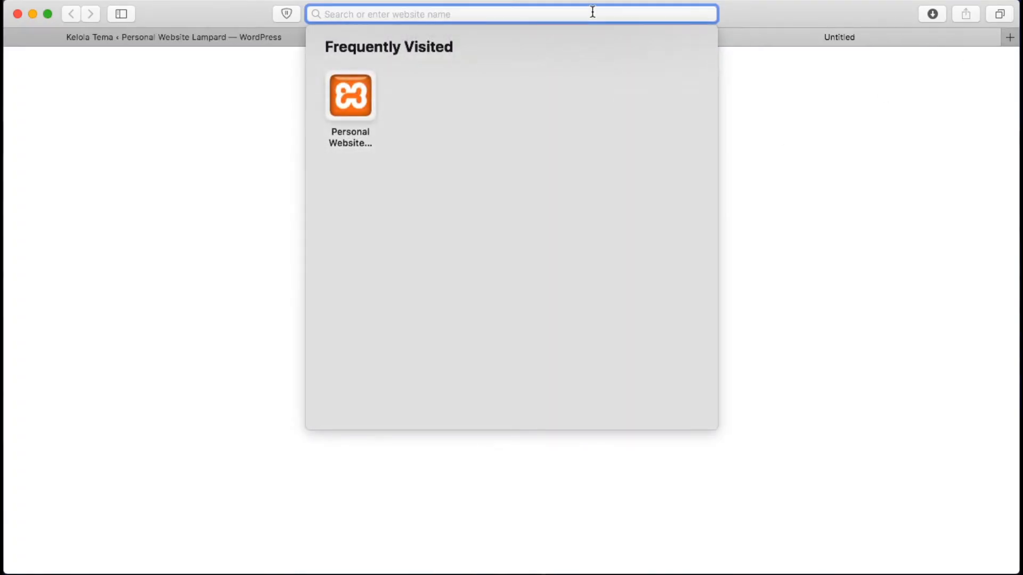
pyautogui.write('id.')
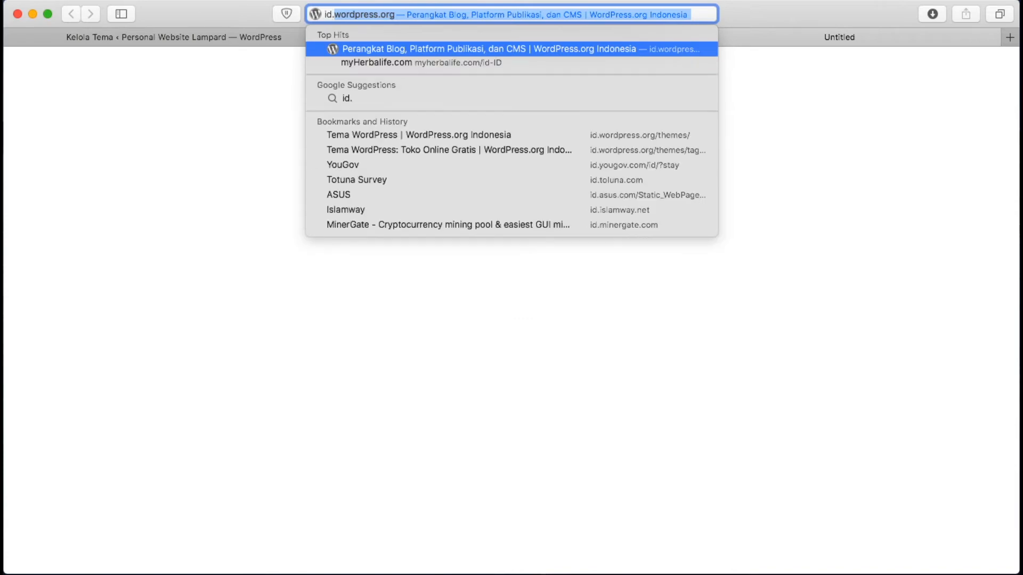
pyautogui.press('Return')
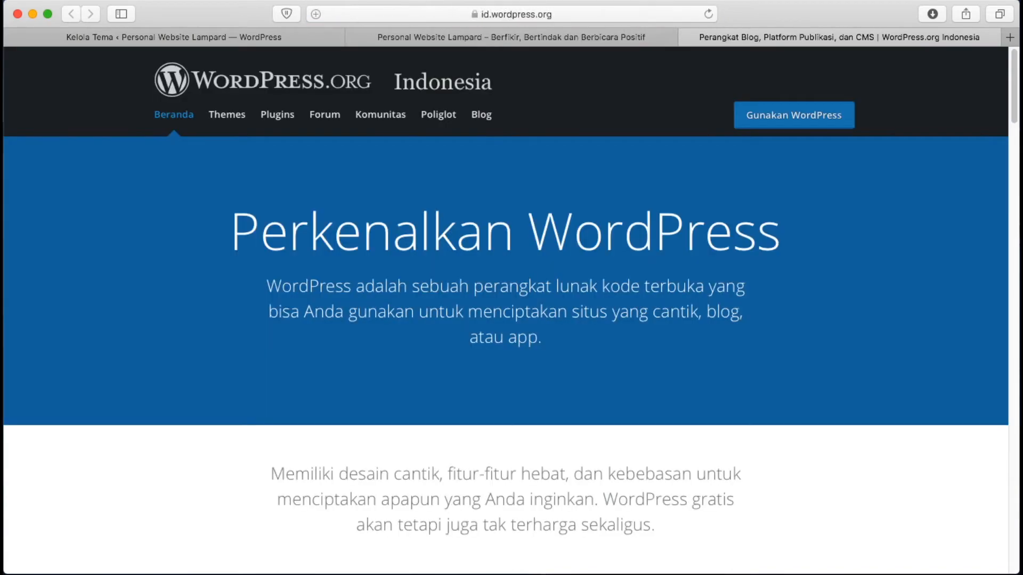
pyautogui.scroll(-2, 440, 287)
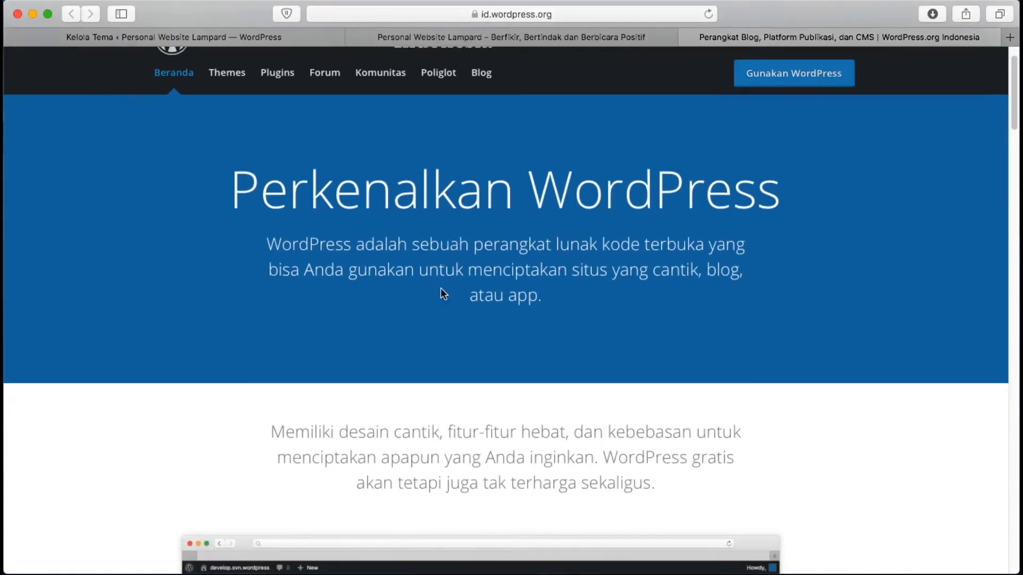
pyautogui.scroll(2, 440, 288)
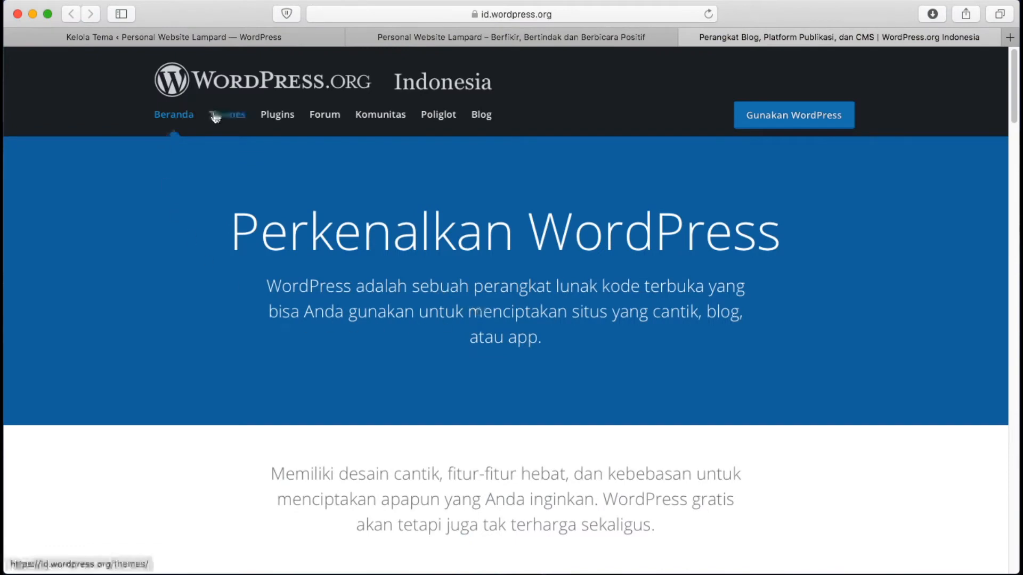
# Open the Themes directory and tick the Toko Online subject in Penyaringan Fitur
pyautogui.click(230, 121)
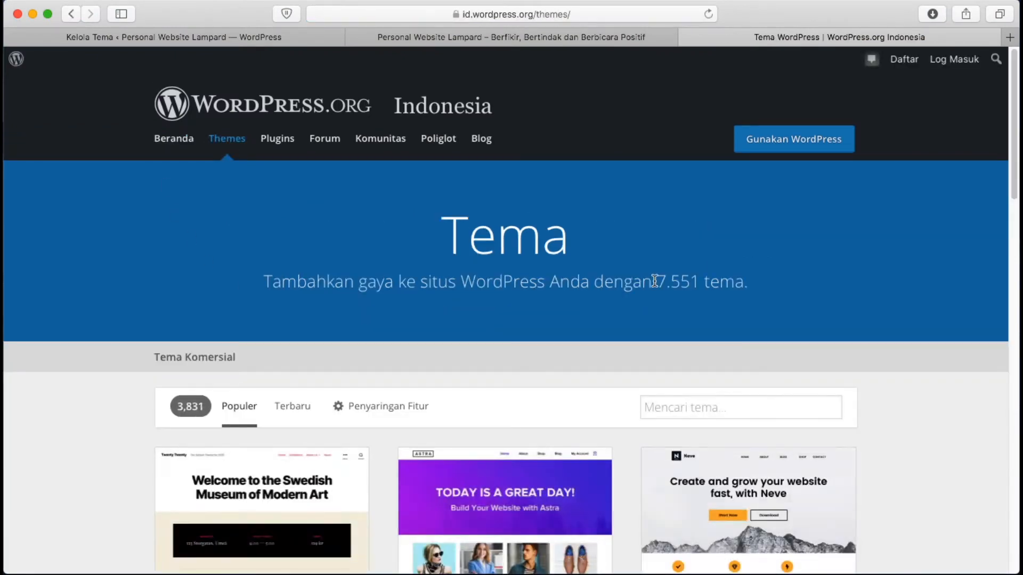
pyautogui.scroll(-3, 654, 281)
pyautogui.scroll(-5, 654, 285)
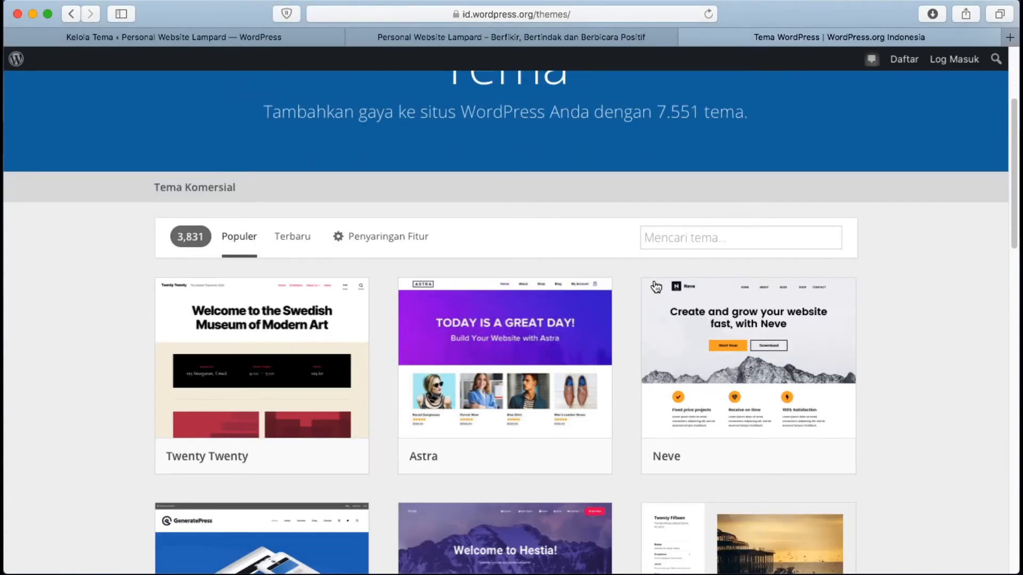
pyautogui.scroll(-12, 655, 287)
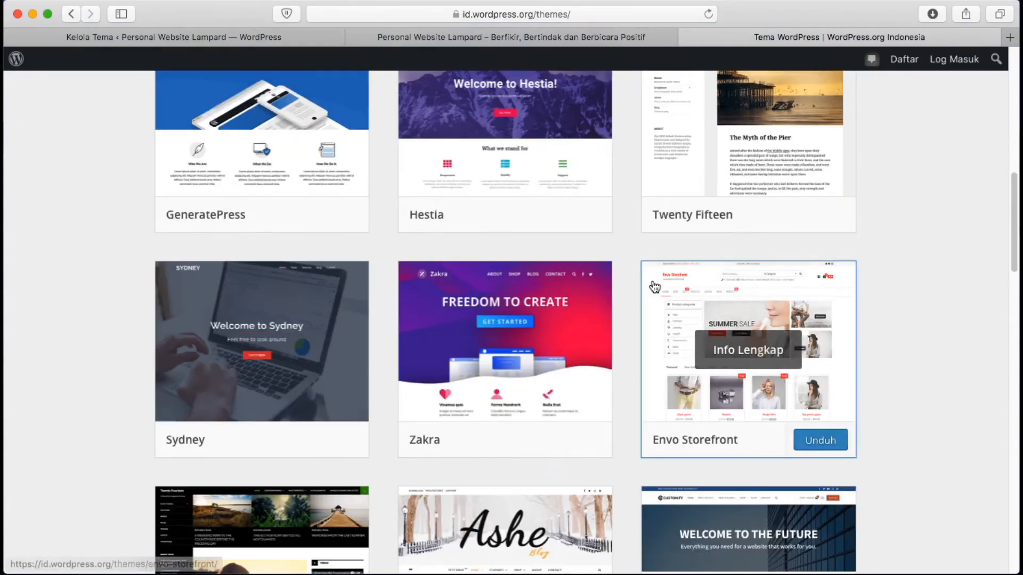
pyautogui.scroll(17, 629, 306)
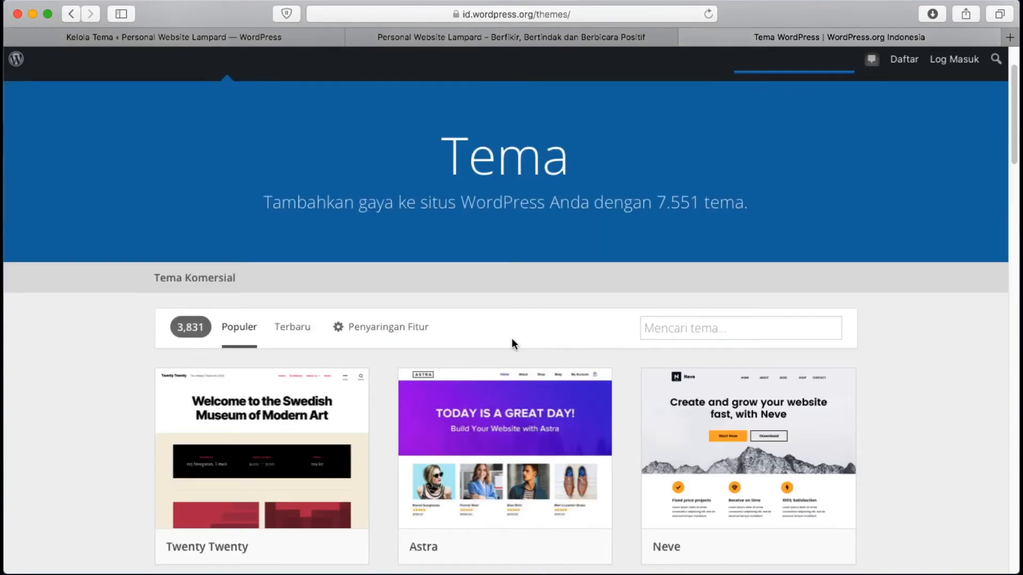
pyautogui.click(411, 331)
pyautogui.scroll(-3, 411, 331)
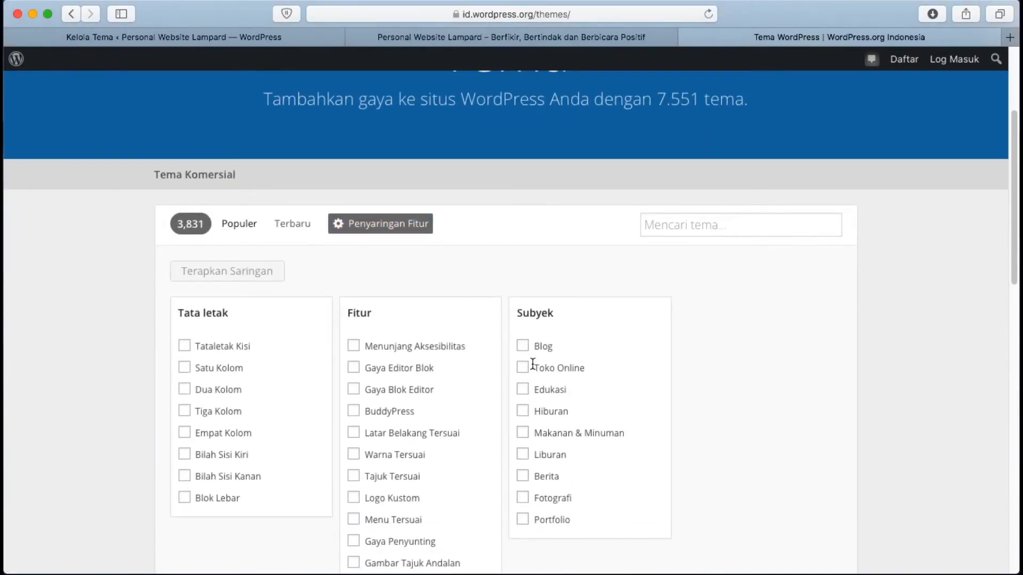
pyautogui.click(524, 368)
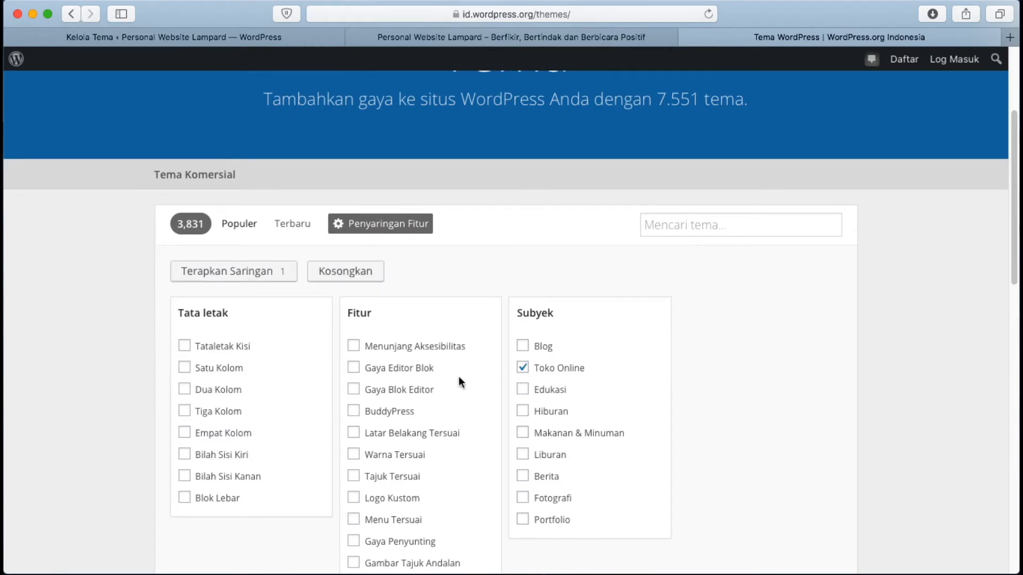
# Apply the Toko Online theme filter and scroll down to the Fashion Icon theme
pyautogui.click(239, 276)
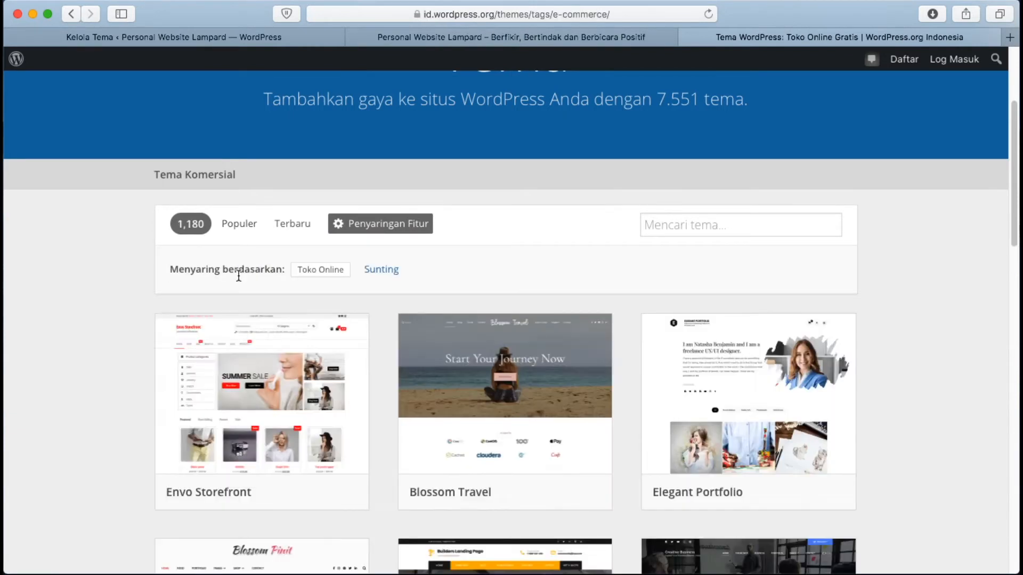
pyautogui.scroll(-2, 601, 331)
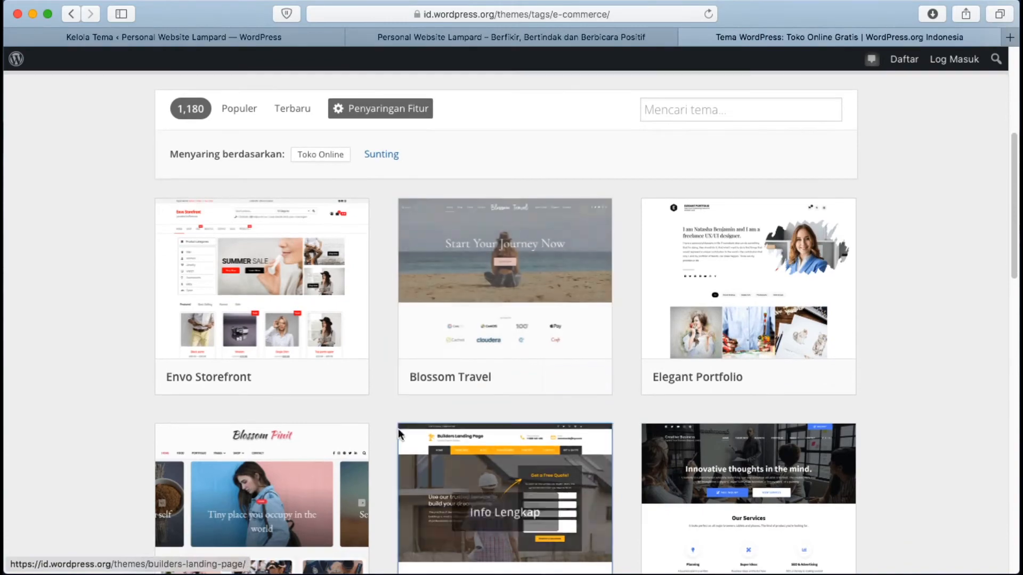
pyautogui.scroll(-2, 627, 332)
pyautogui.scroll(-10, 628, 331)
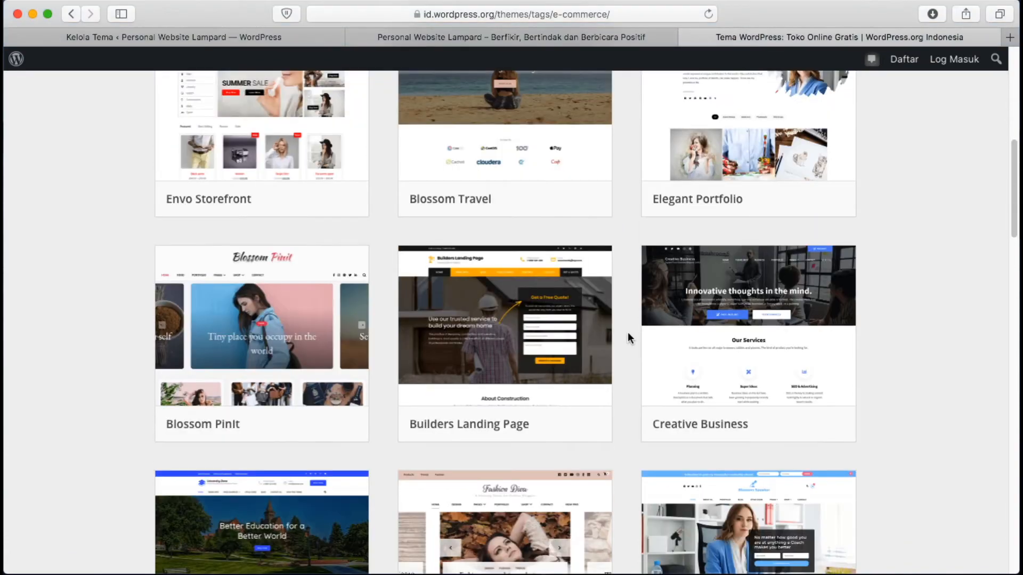
pyautogui.scroll(-1, 628, 337)
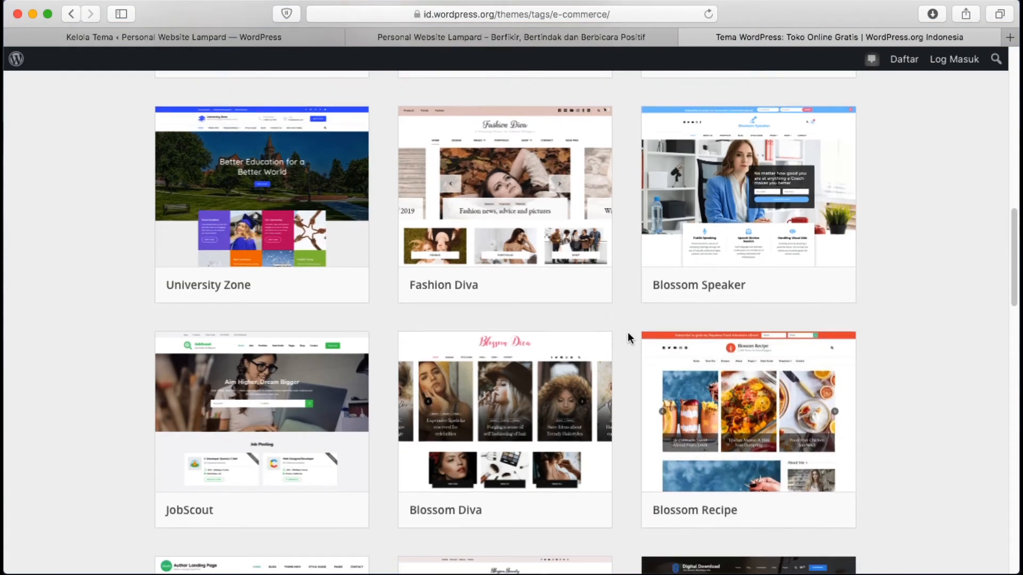
pyautogui.scroll(-6, 627, 336)
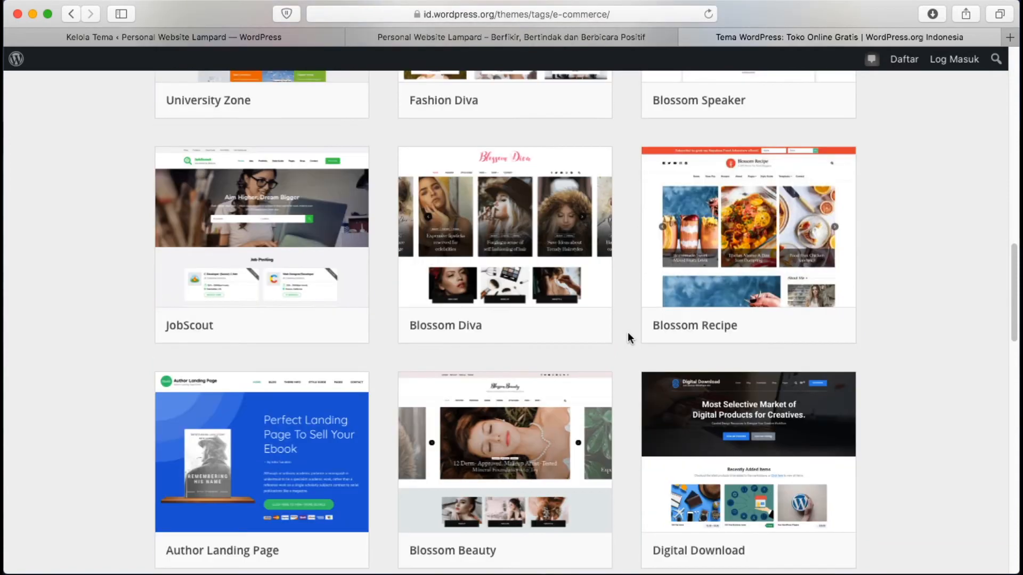
pyautogui.scroll(-7, 627, 337)
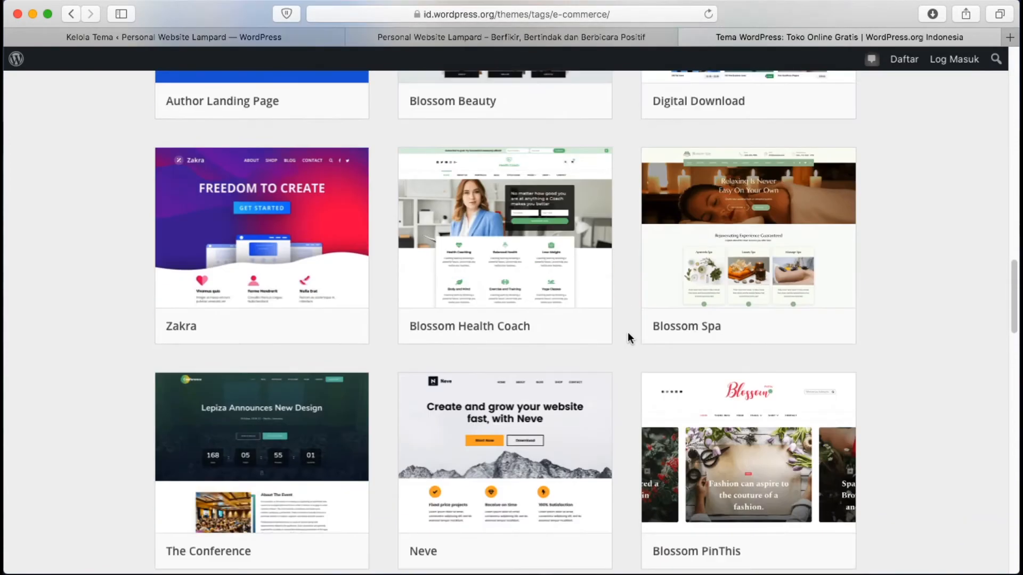
pyautogui.scroll(-8, 628, 337)
# Download the Fashion Icon theme, saving fashion-icon.1.0.6.zip
pyautogui.moveTo(556, 277)
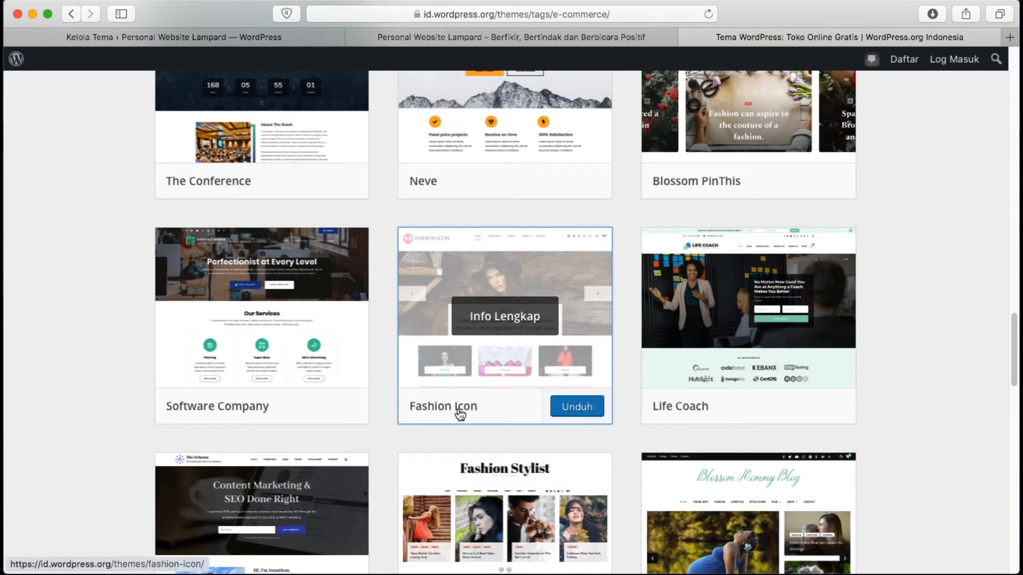
pyautogui.click(577, 408)
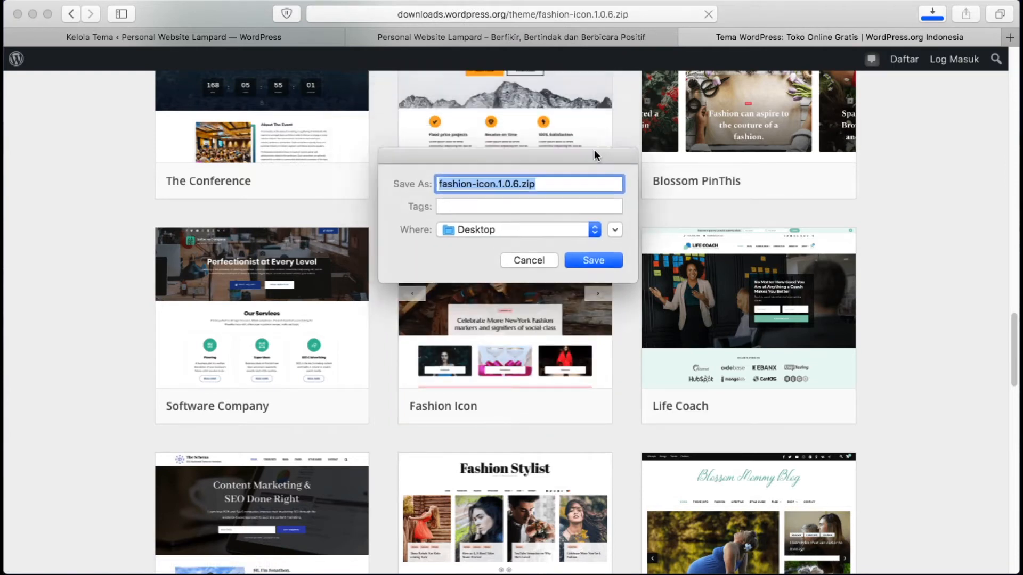
pyautogui.click(590, 293)
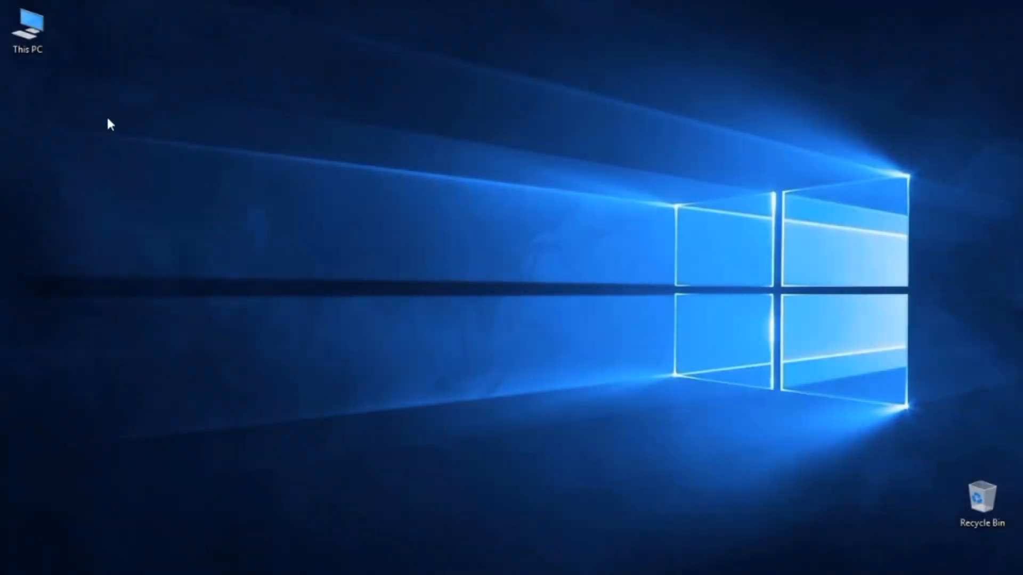
# Open fashion-icon.1.0.6 from This PC's Downloads folder in WinRAR
pyautogui.doubleClick(48, 27)
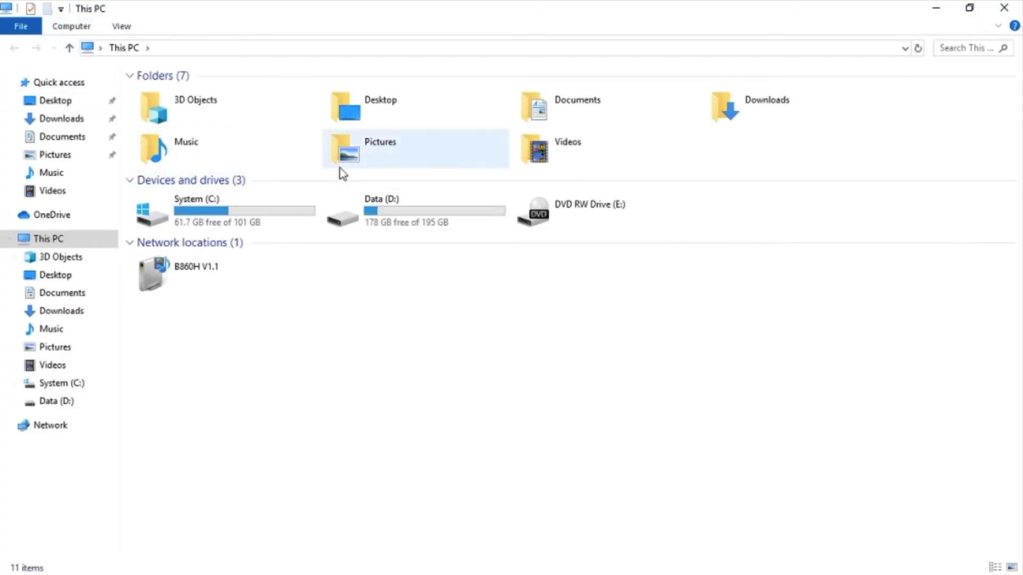
pyautogui.click(81, 125)
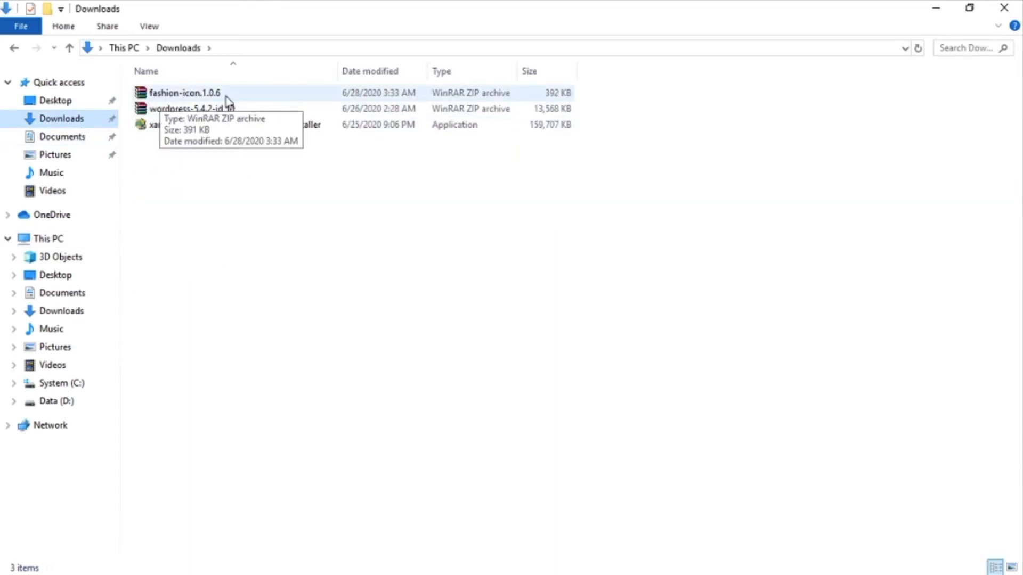
pyautogui.doubleClick(161, 95)
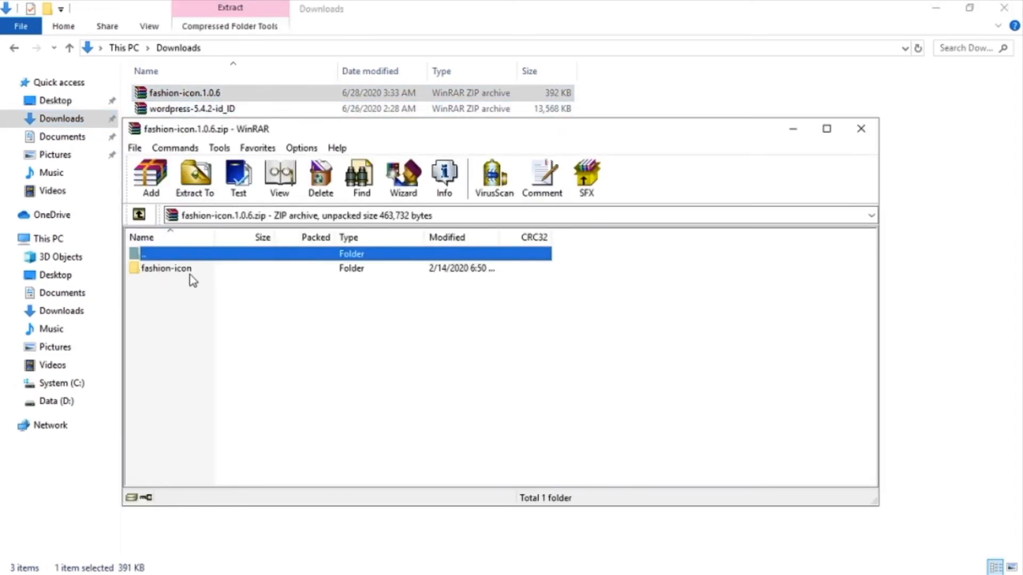
# Start extracting the archive and browse the destination tree to C:\xampp
pyautogui.click(194, 183)
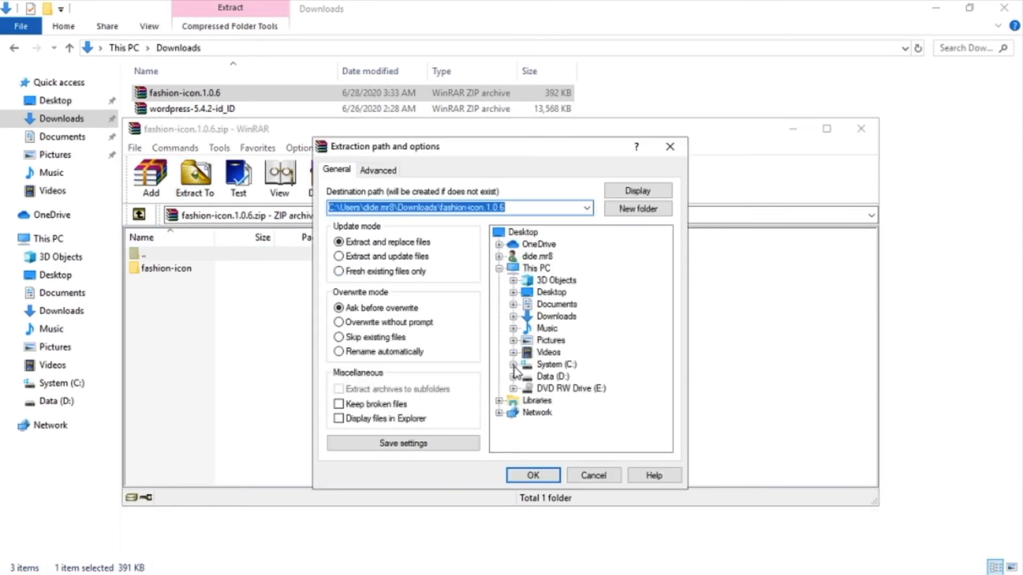
pyautogui.click(544, 365)
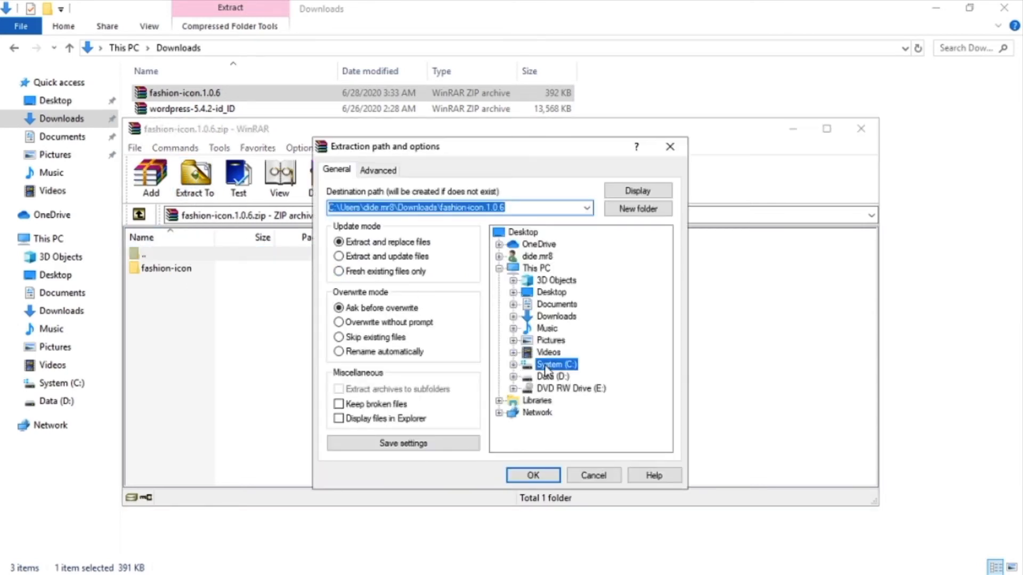
pyautogui.click(513, 366)
pyautogui.scroll(-2, 623, 391)
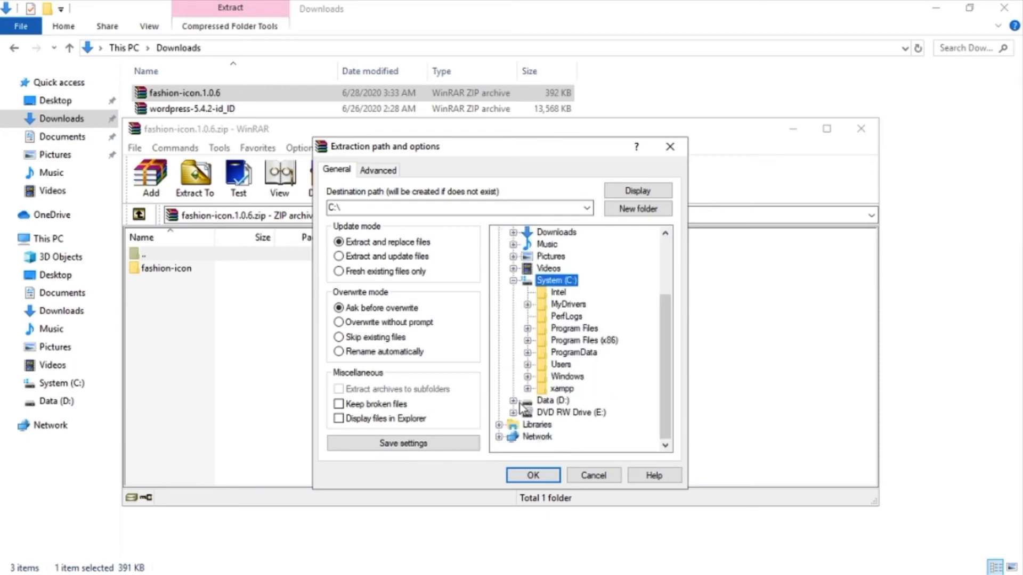
pyautogui.click(554, 389)
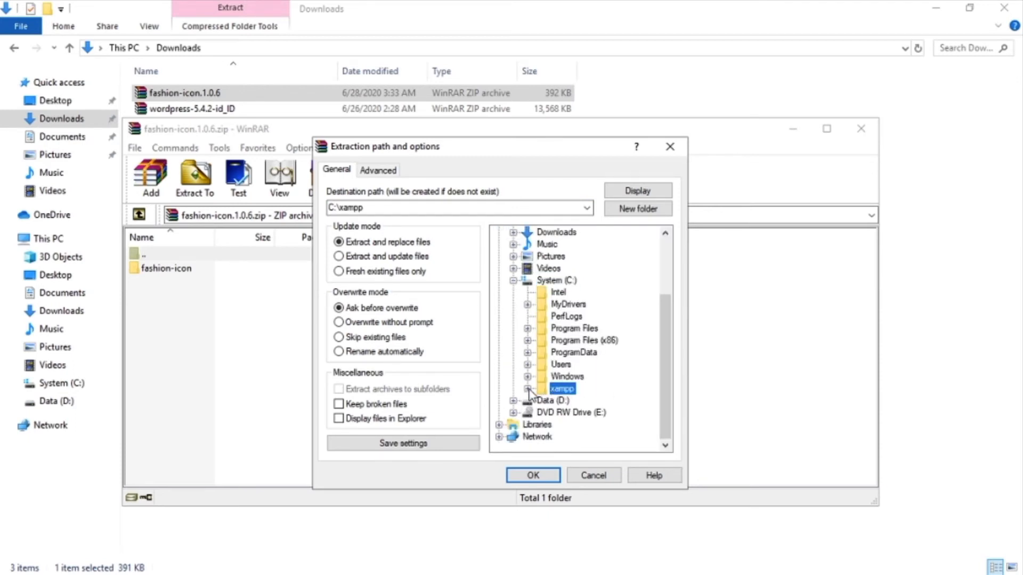
pyautogui.click(528, 389)
pyautogui.scroll(-1, 618, 390)
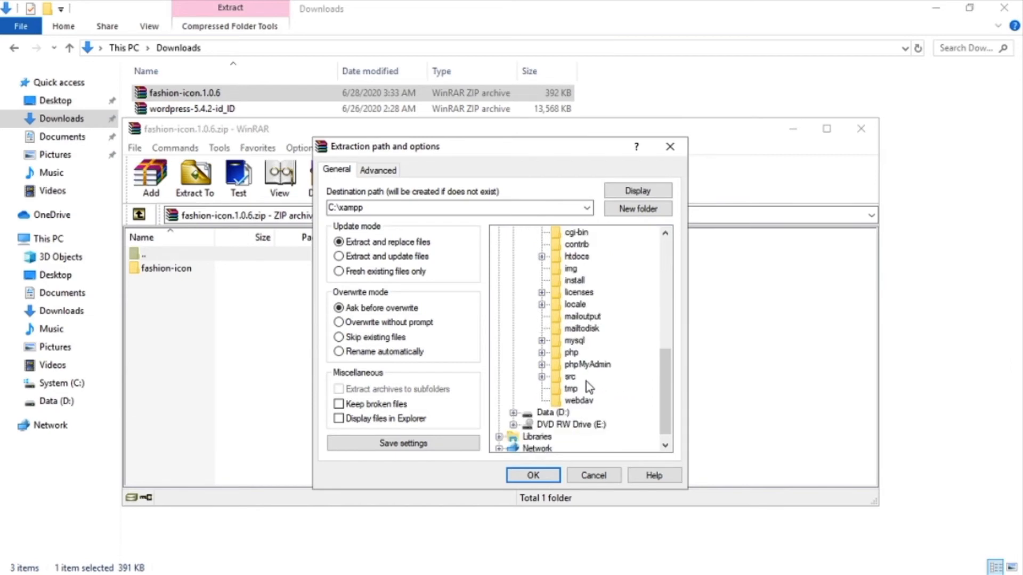
pyautogui.scroll(1, 589, 307)
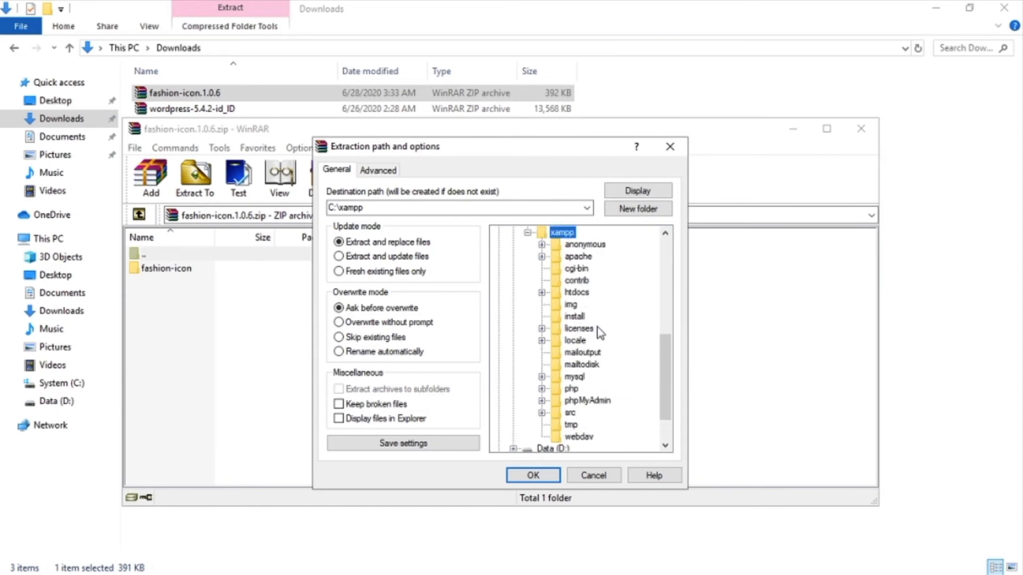
# Extract into C:\xampp\htdocs\wordpress\wp-content\themes, then close WinRAR and Explorer
pyautogui.click(581, 293)
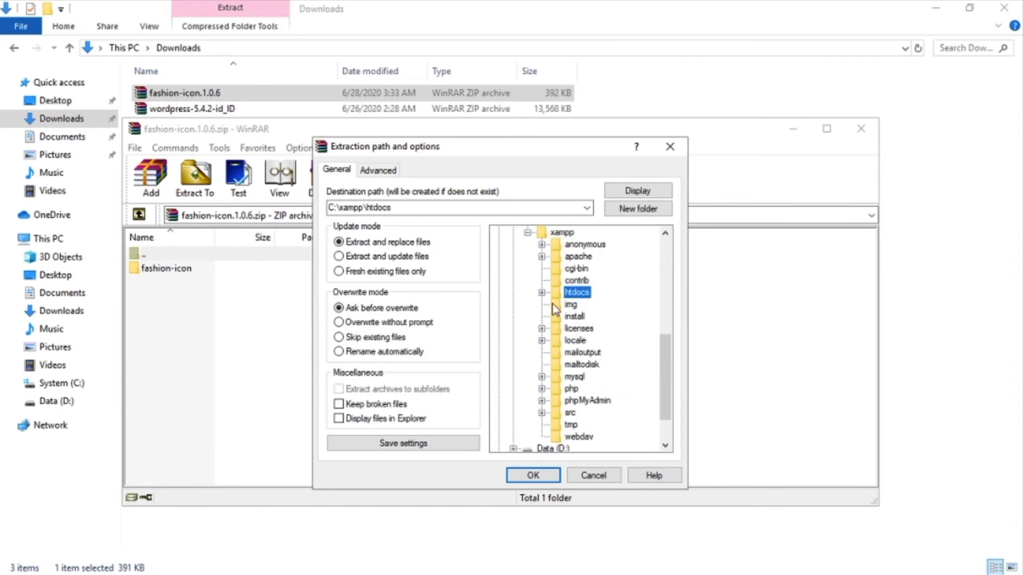
pyautogui.click(542, 293)
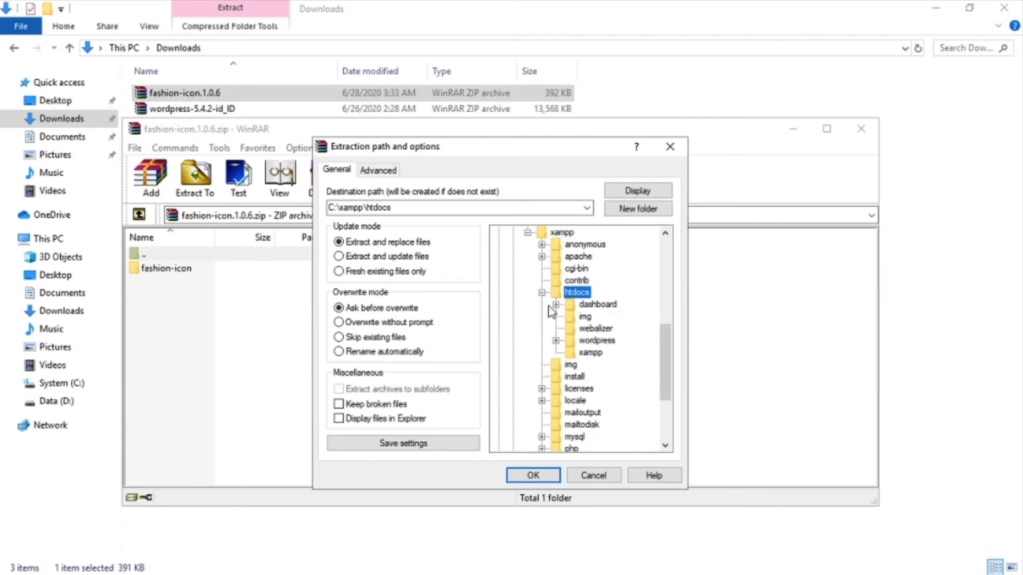
pyautogui.click(600, 342)
pyautogui.click(555, 341)
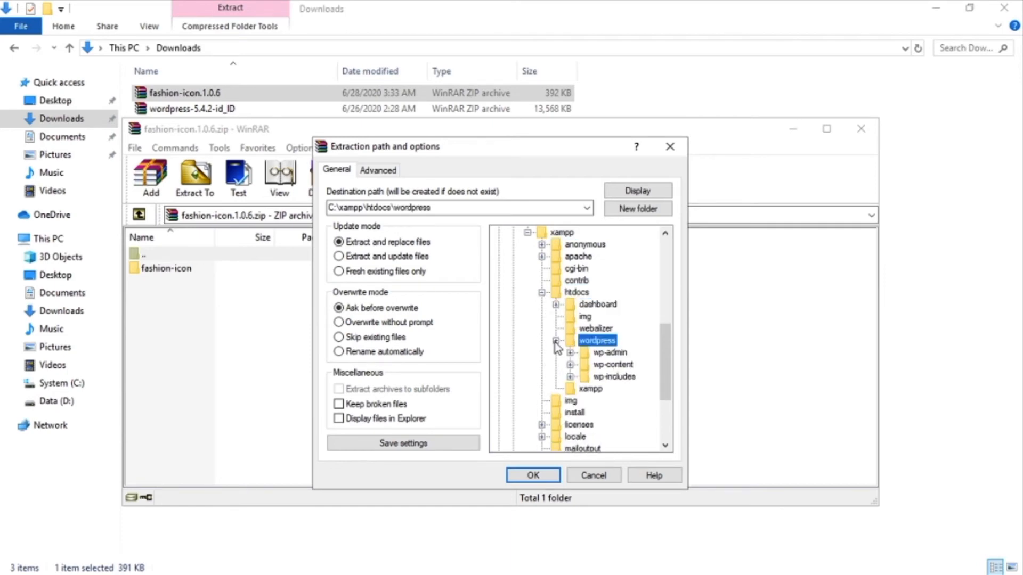
pyautogui.click(624, 367)
pyautogui.click(570, 366)
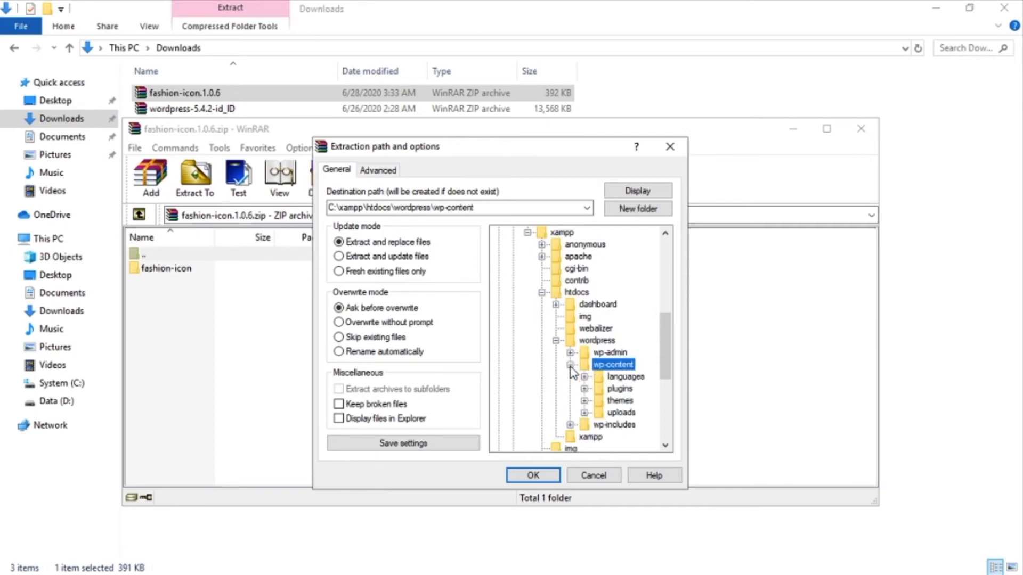
pyautogui.click(620, 400)
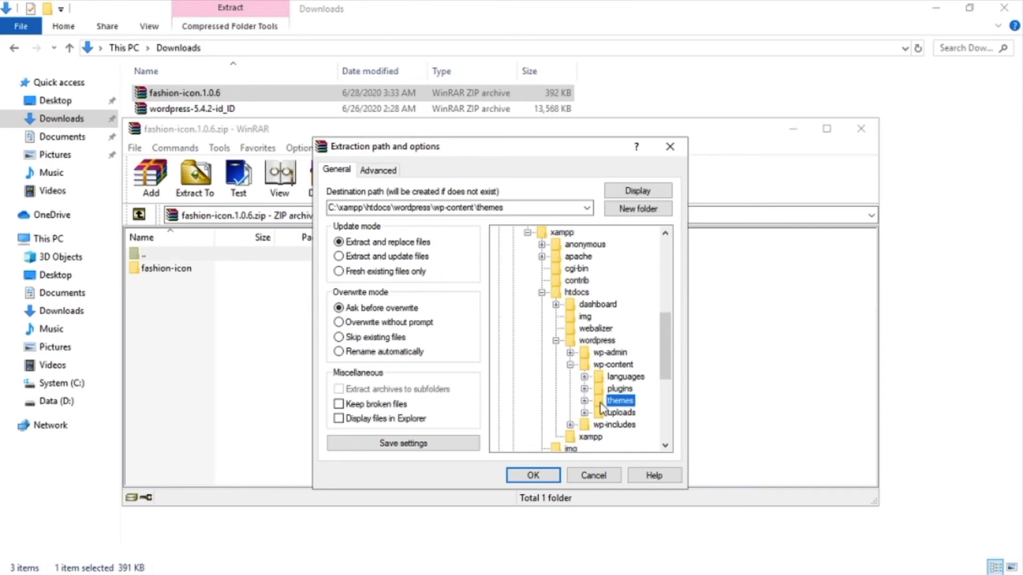
pyautogui.click(584, 401)
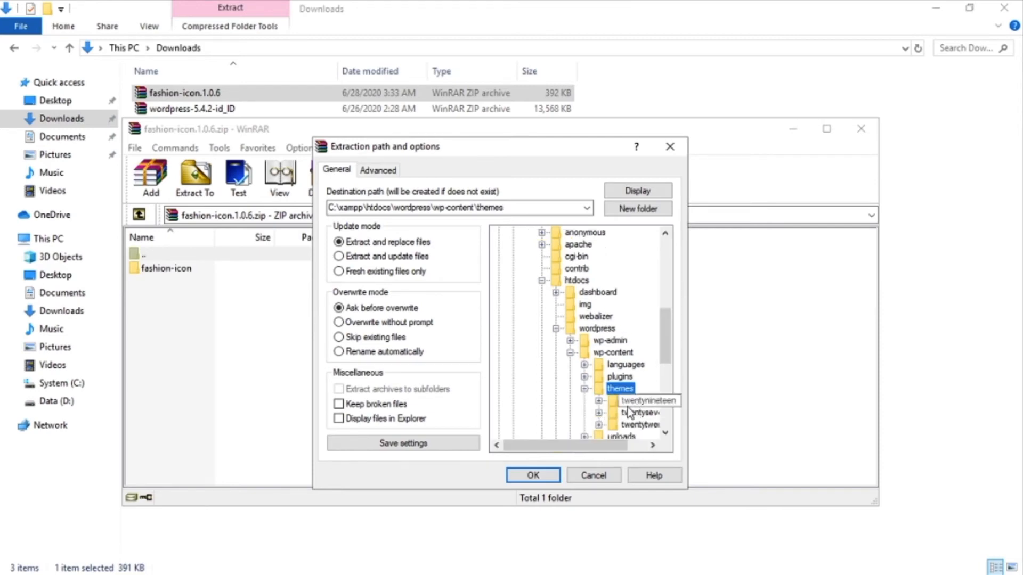
pyautogui.click(545, 474)
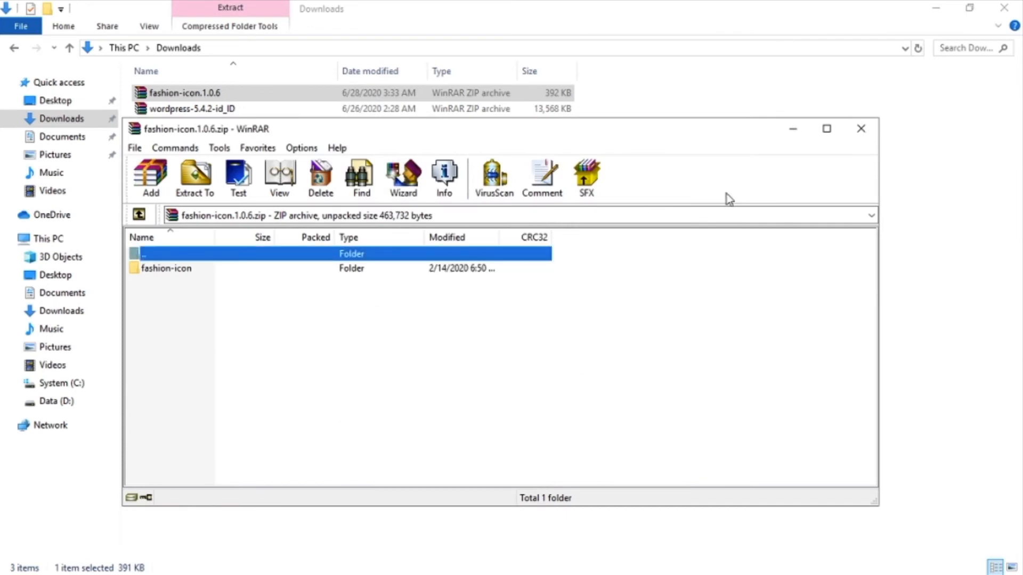
pyautogui.click(859, 130)
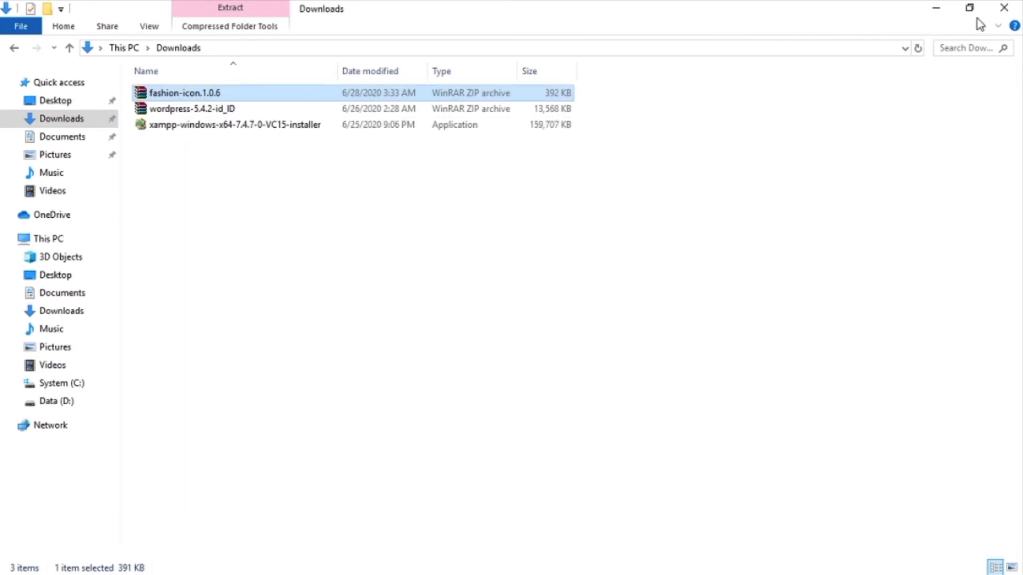
pyautogui.click(1011, 14)
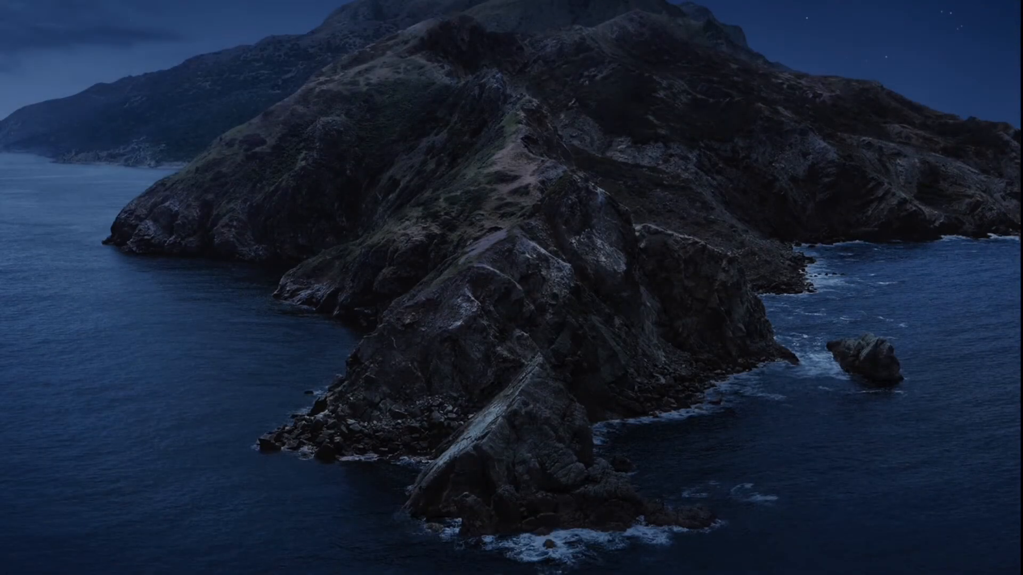
# Reload the Themes page to see Fashion Icon listed as broken, missing parent blossom-fashion
pyautogui.click(542, 573)
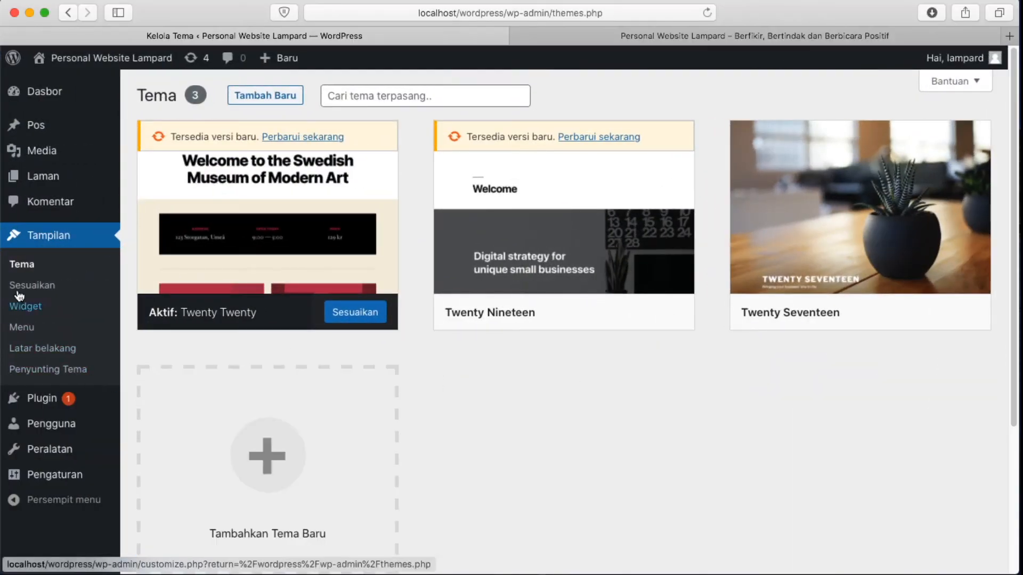
pyautogui.click(707, 14)
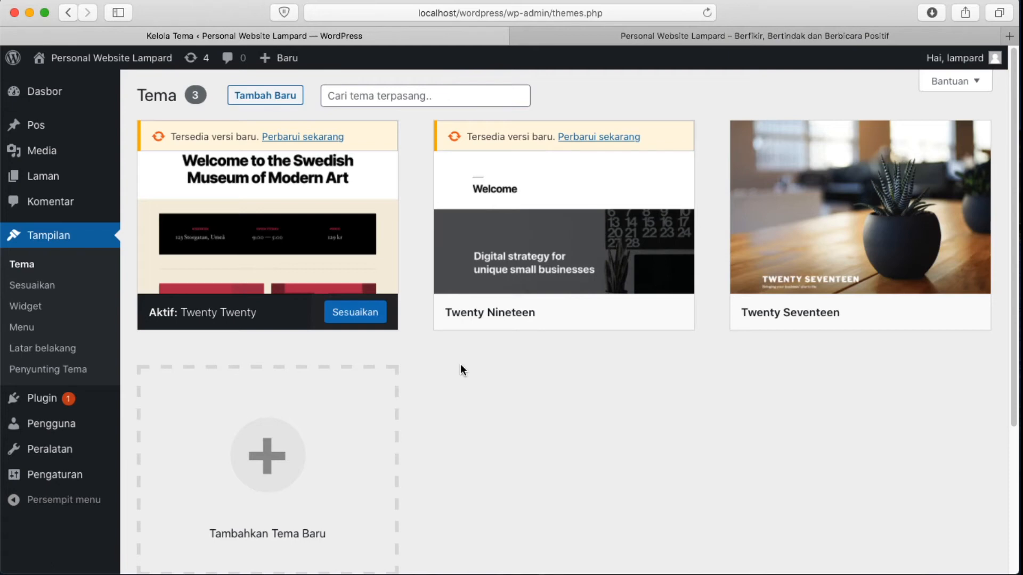
pyautogui.scroll(-5, 460, 366)
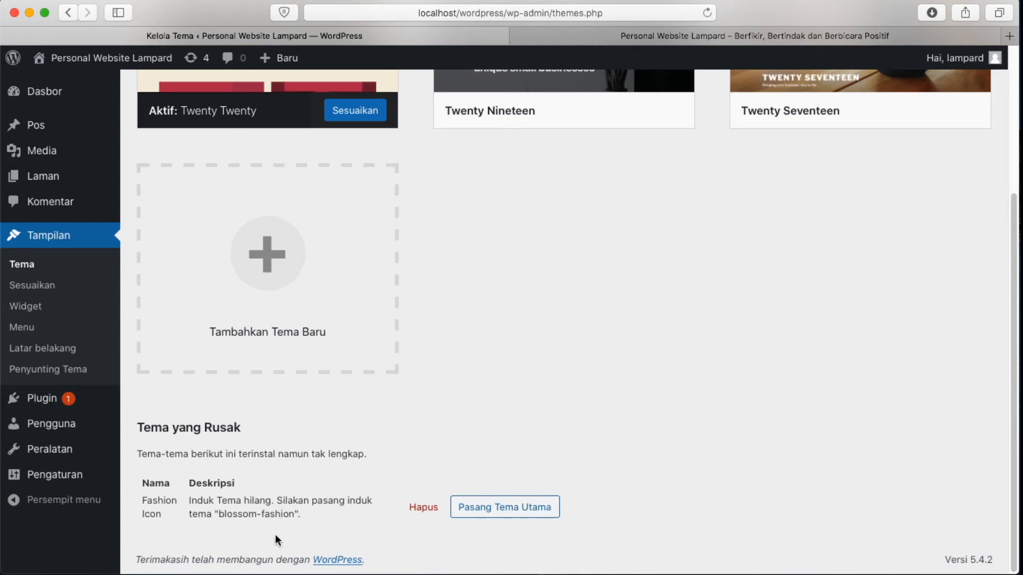
pyautogui.click(1010, 36)
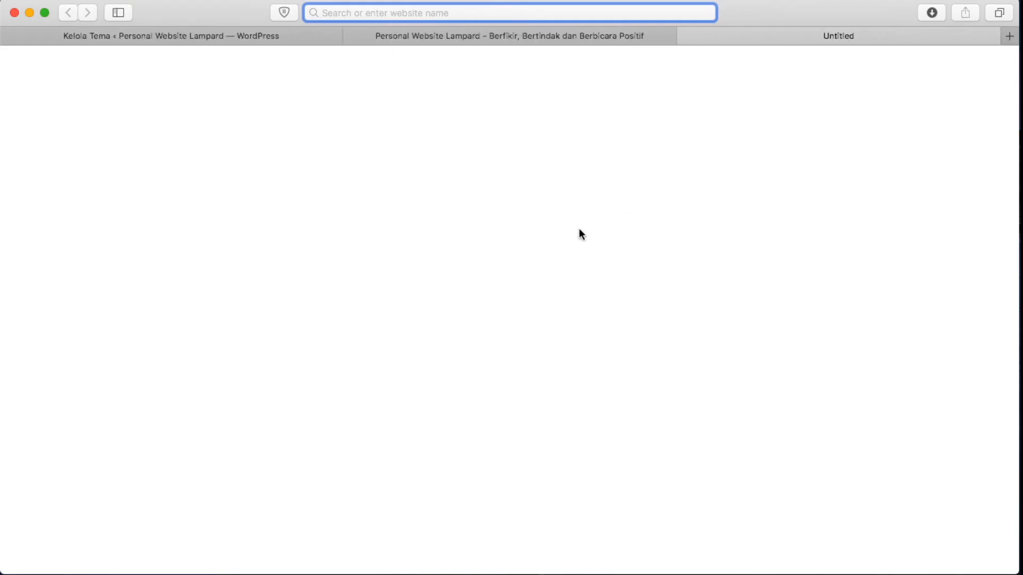
# Go to the id.wordpress.org themes directory in a new tab
pyautogui.click(529, 13)
pyautogui.write('id.wordpress.org')
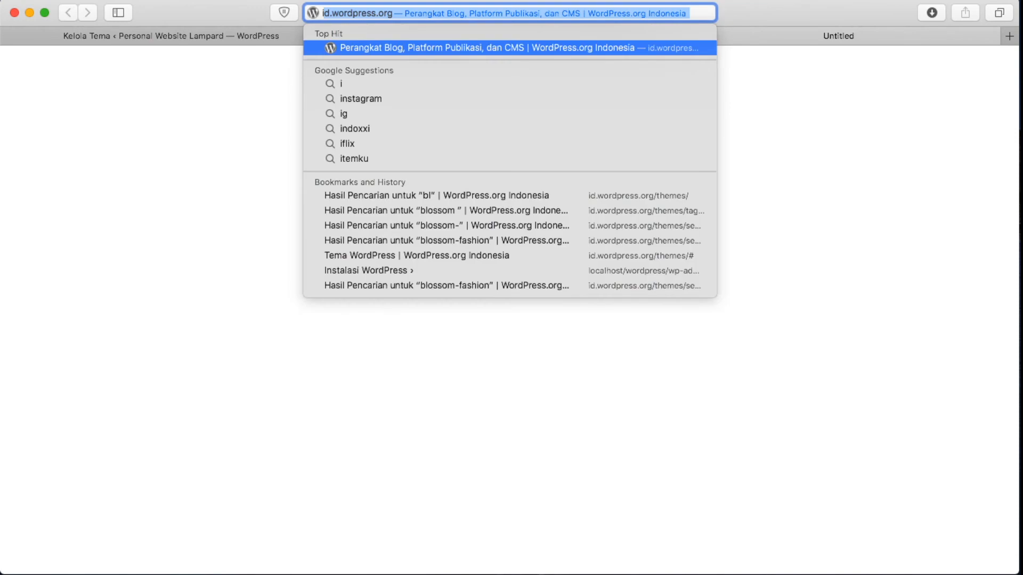
pyautogui.press('Return')
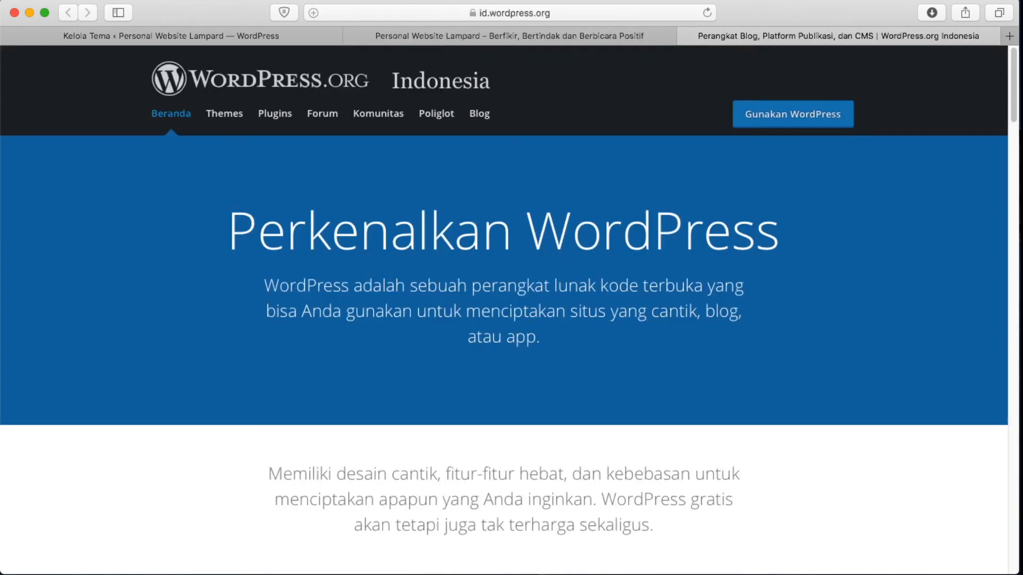
pyautogui.click(223, 114)
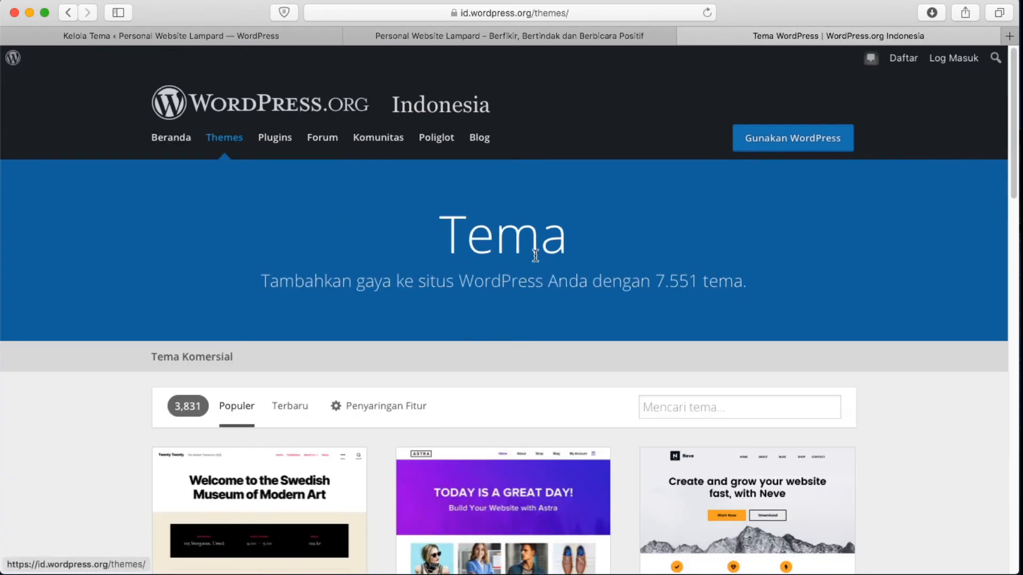
pyautogui.scroll(-2, 653, 299)
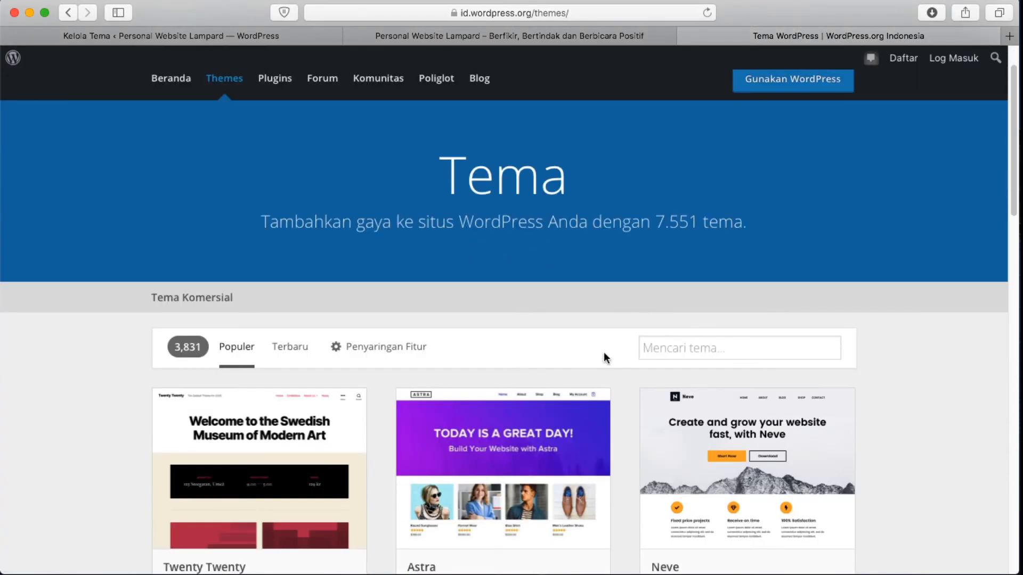
# Search for 'blossom fashion' and download the Blossom Fashion theme
pyautogui.click(698, 351)
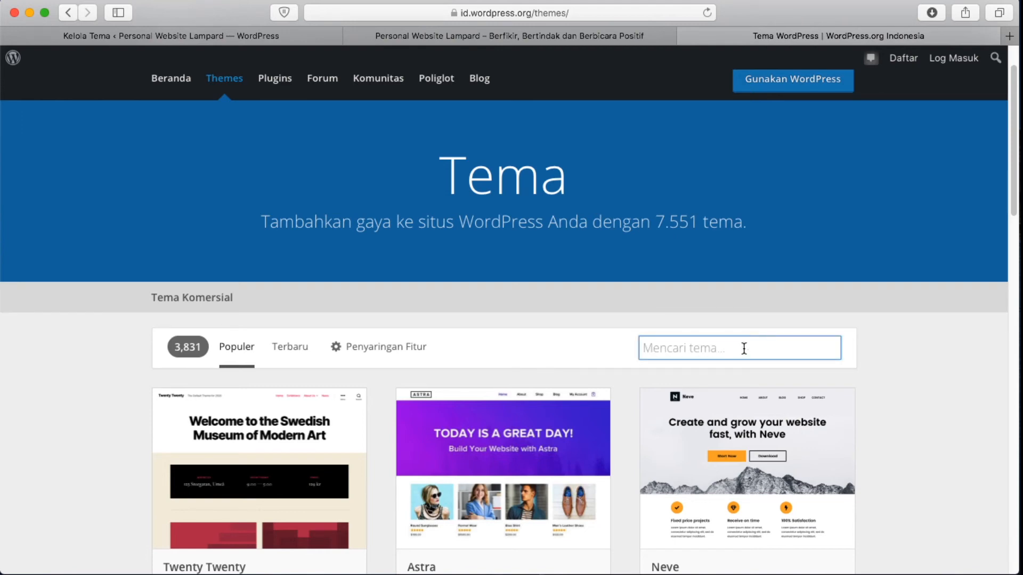
pyautogui.write('blossom ')
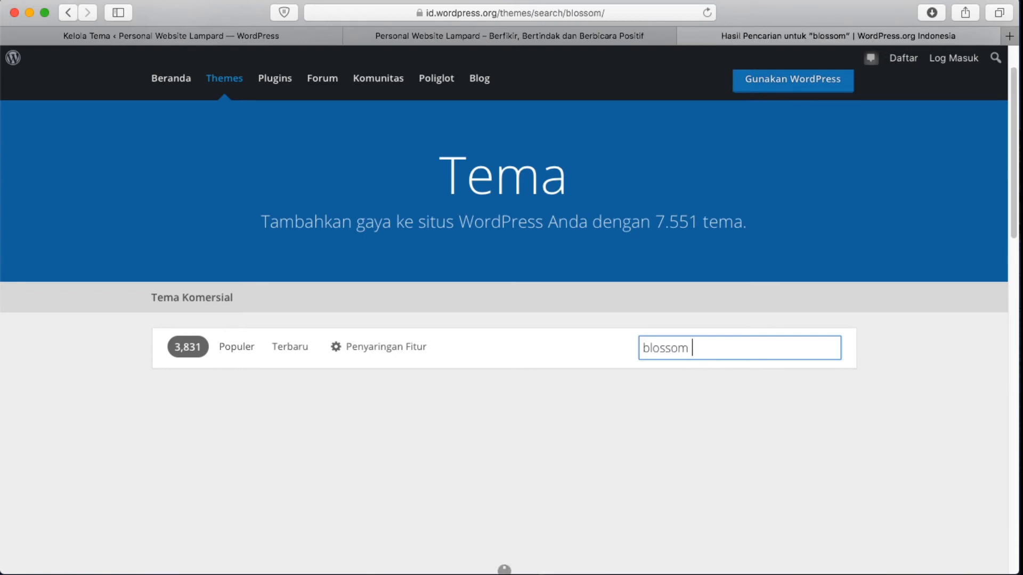
pyautogui.write('fashion')
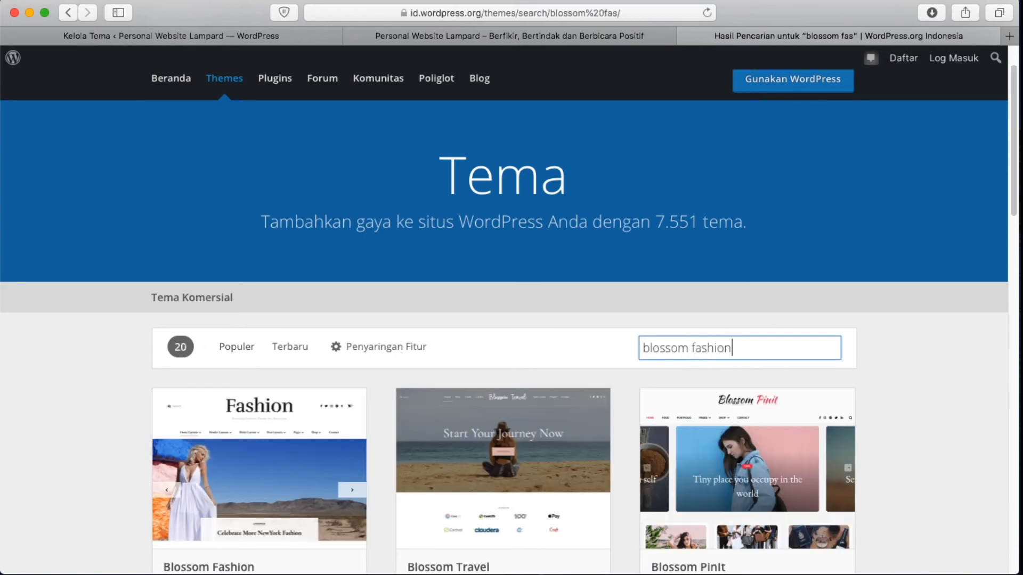
pyautogui.scroll(-3, 657, 362)
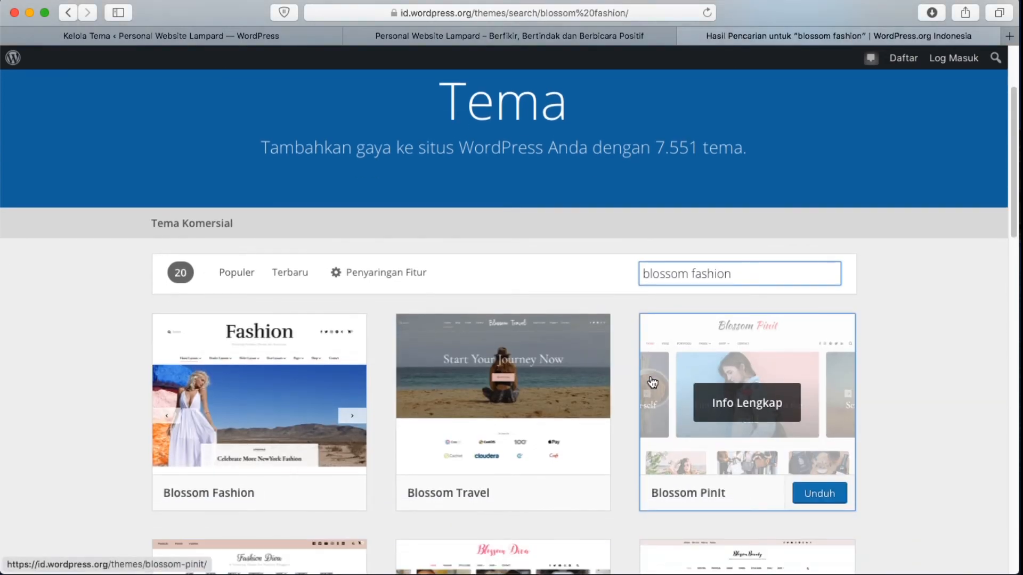
pyautogui.scroll(-1, 652, 382)
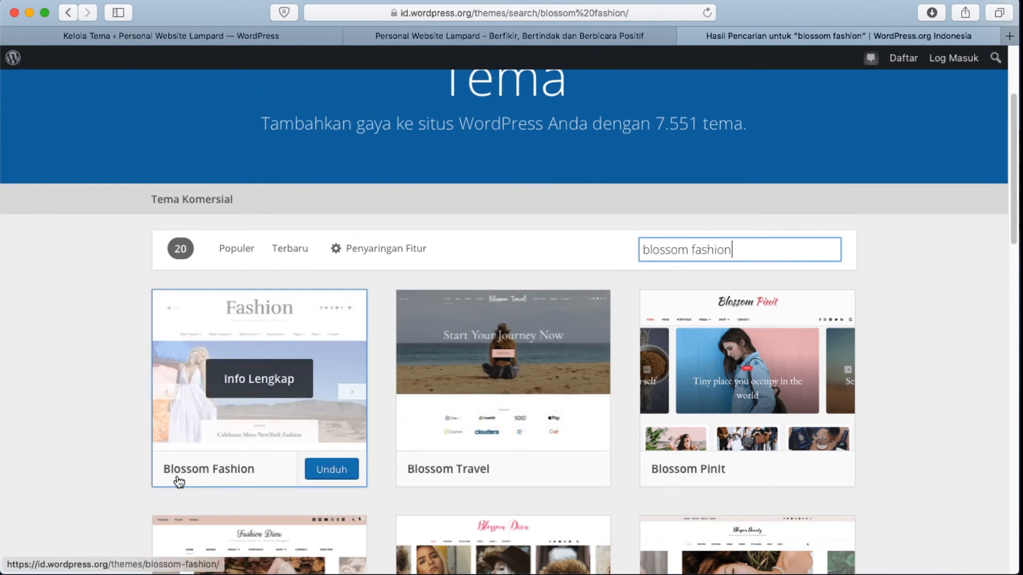
pyautogui.click(350, 474)
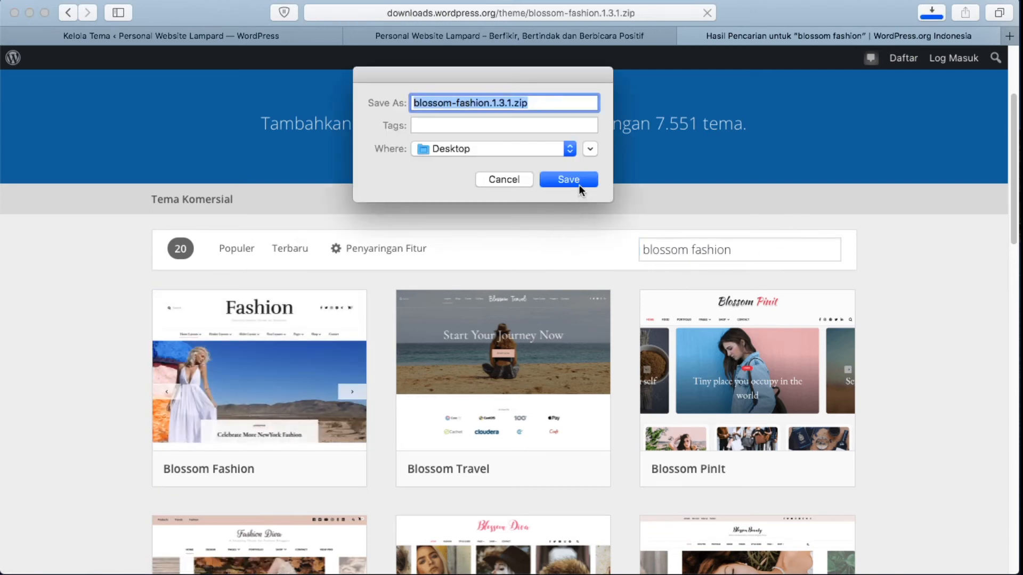
# Confirm saving blossom-fashion.1.3.1.zip with Desktop as the location
pyautogui.click(579, 183)
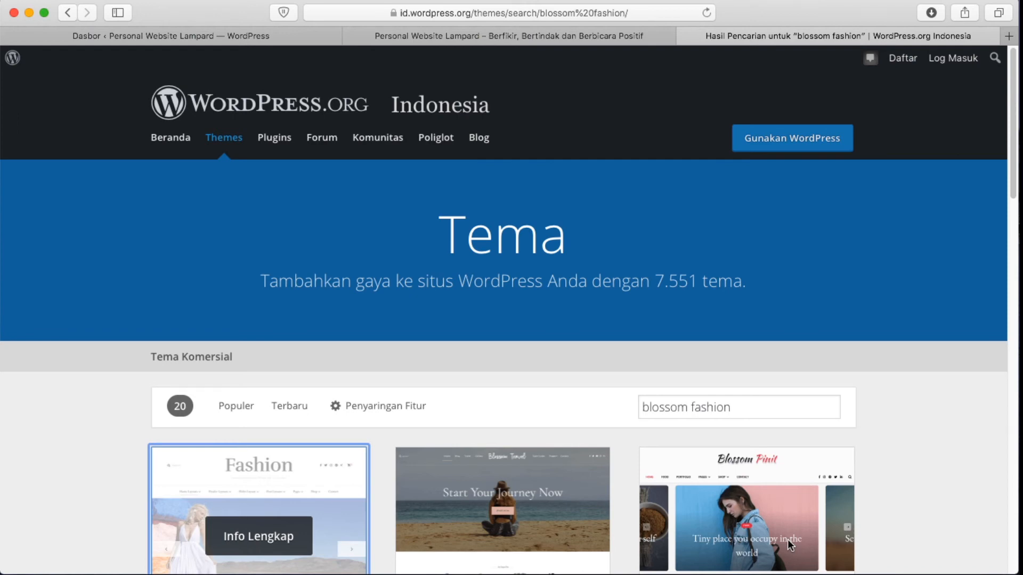
# On the admin's Appearance > Themes page, activate the Blossom Fashion theme
pyautogui.click(165, 39)
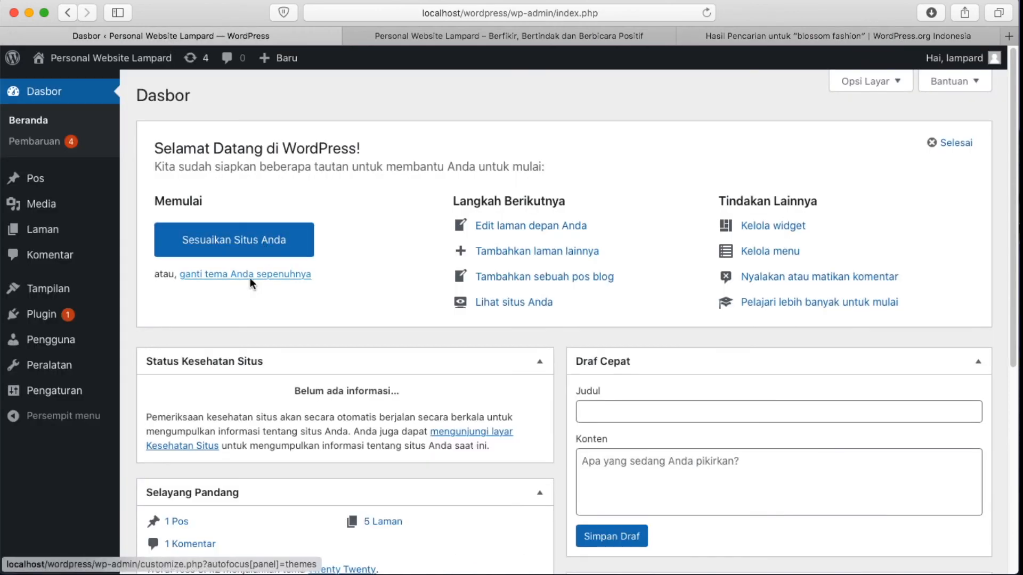
pyautogui.click(37, 296)
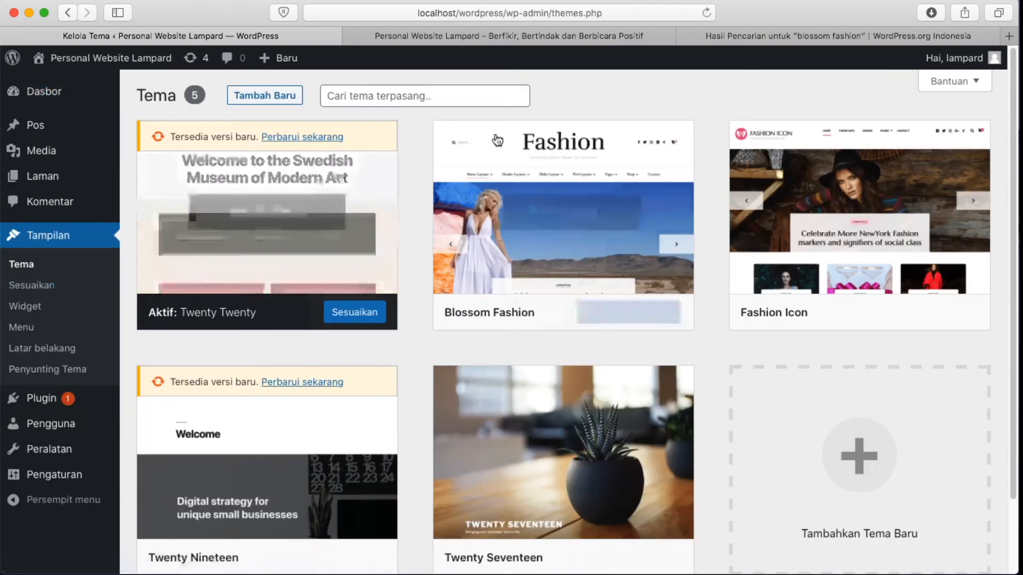
pyautogui.moveTo(455, 202)
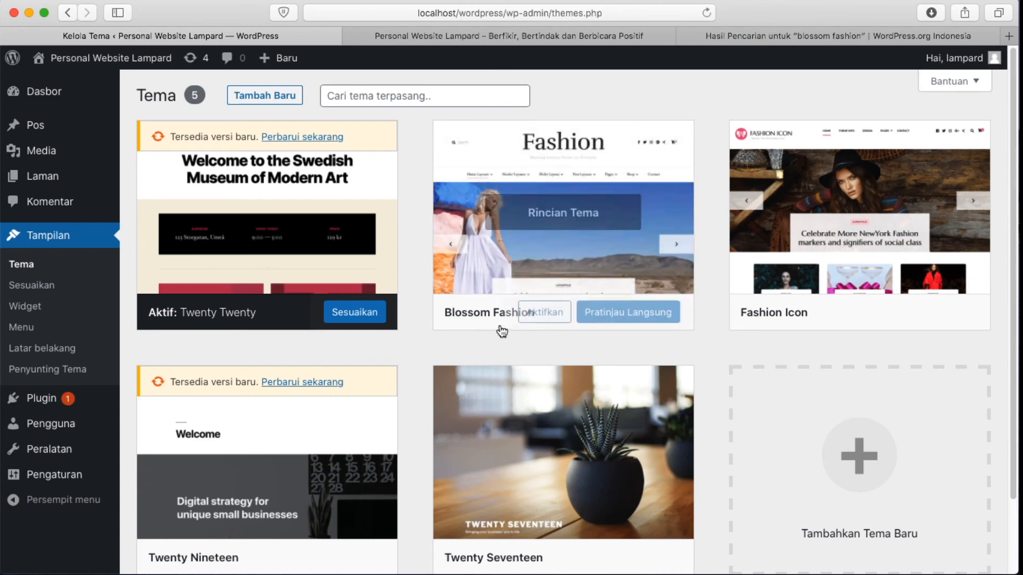
pyautogui.moveTo(804, 323)
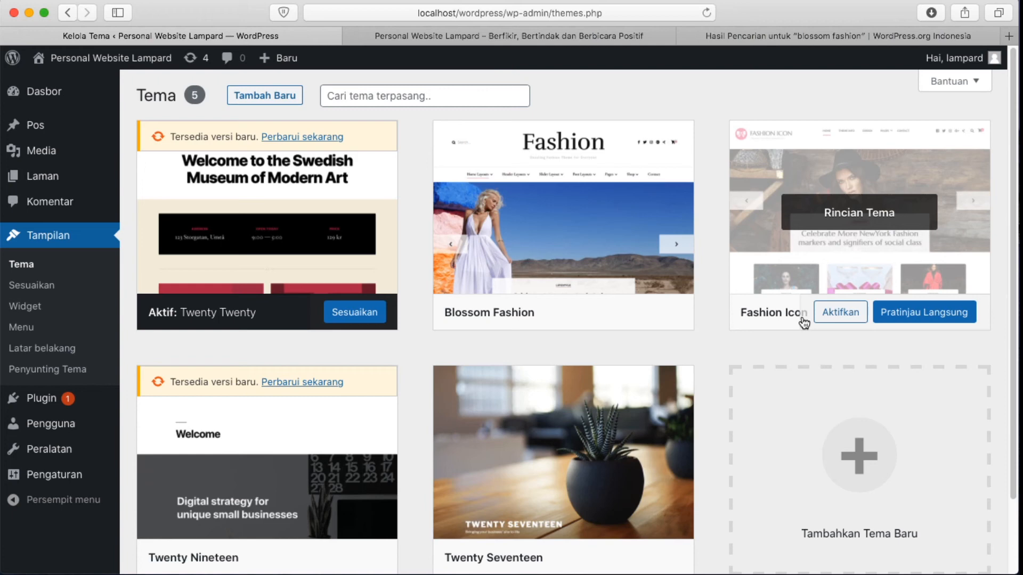
pyautogui.moveTo(542, 216)
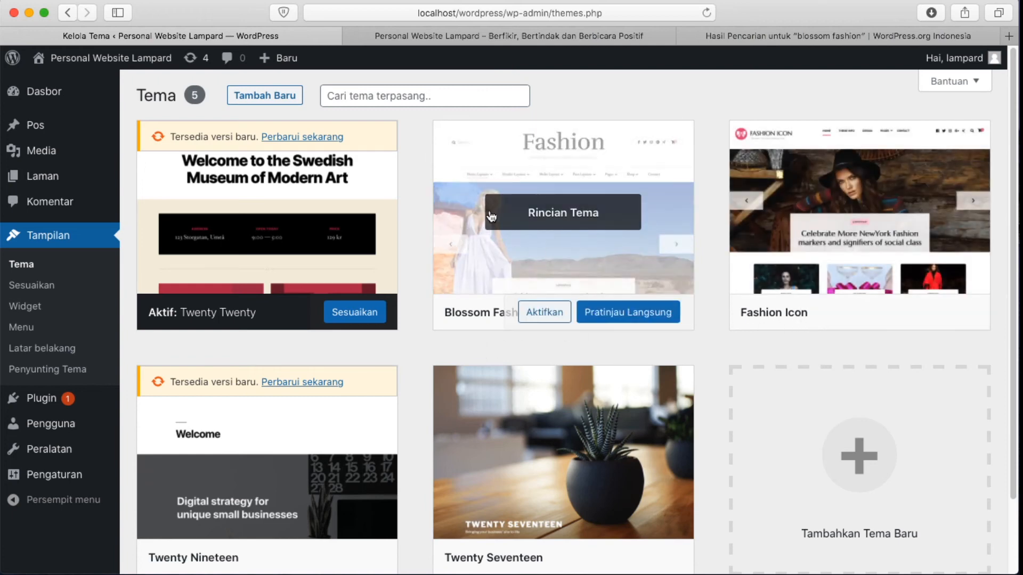
pyautogui.click(545, 317)
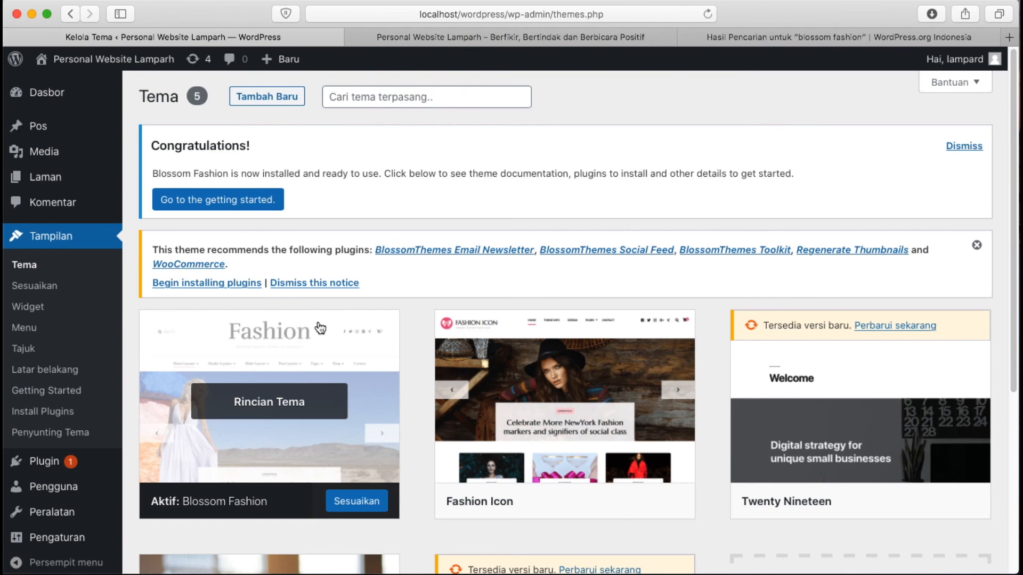
# In the Customizer's Site Identity, change the site title to 'Kuliner'
pyautogui.click(356, 501)
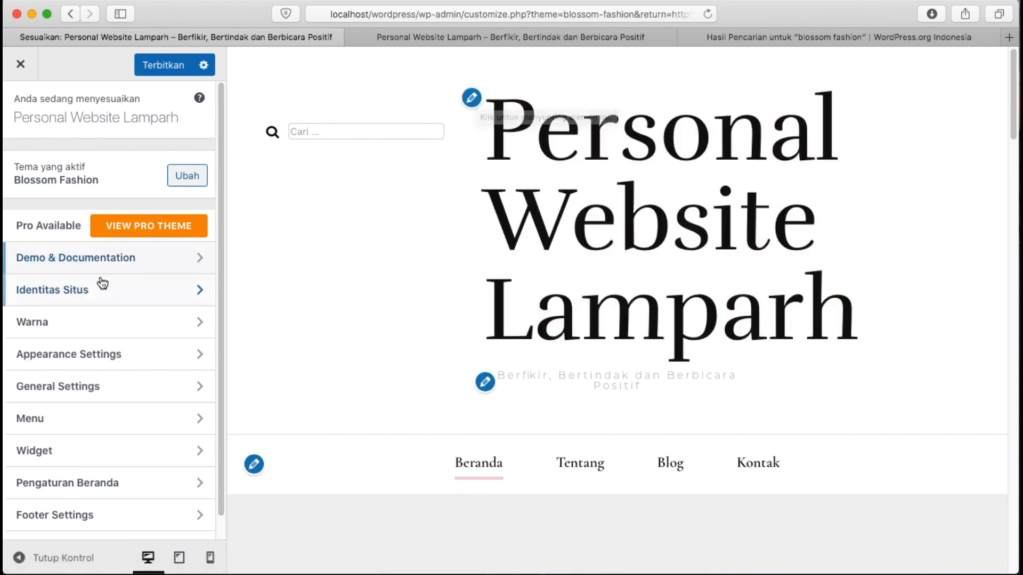
pyautogui.click(122, 295)
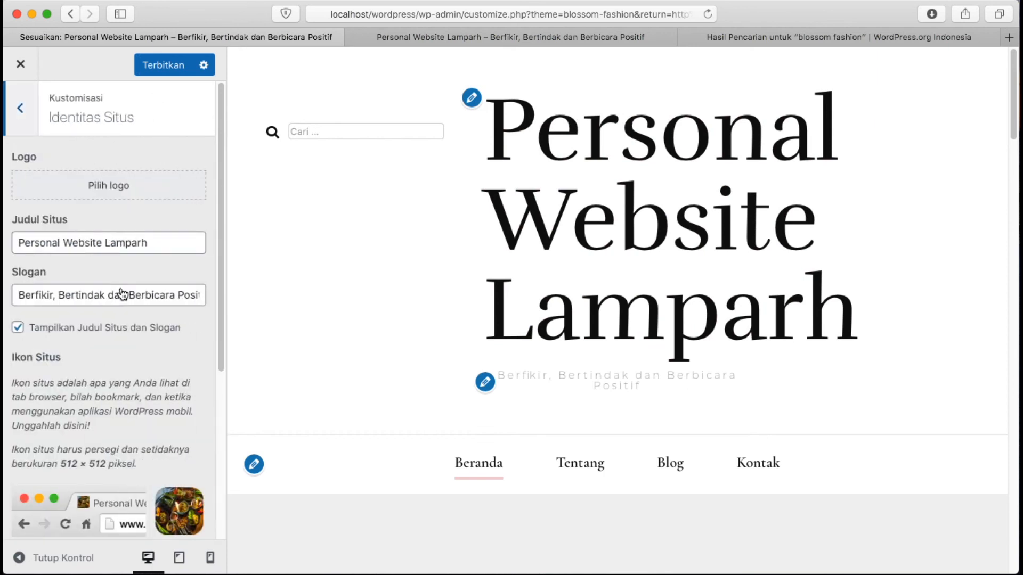
pyautogui.doubleClick(167, 241)
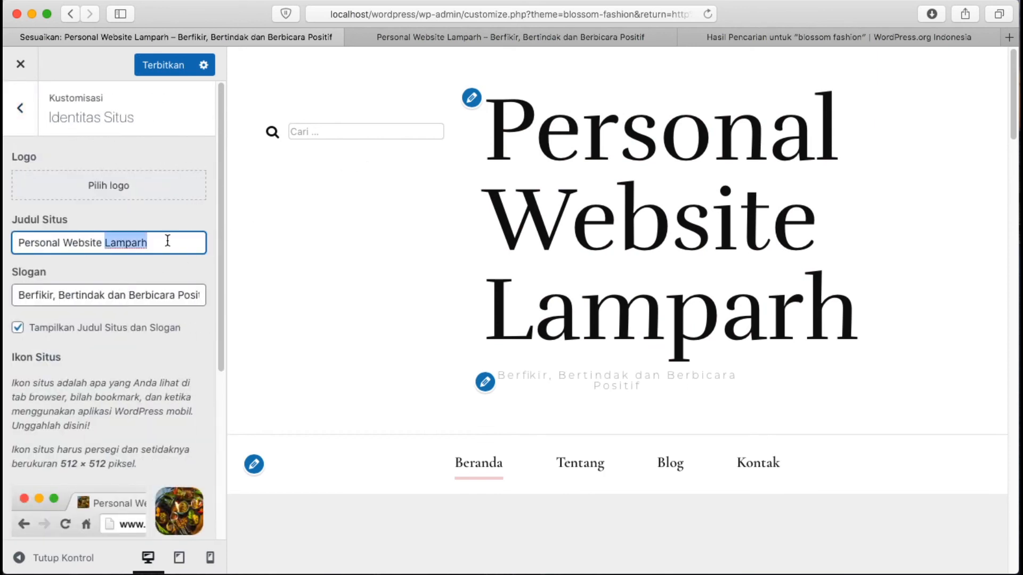
pyautogui.tripleClick(167, 241)
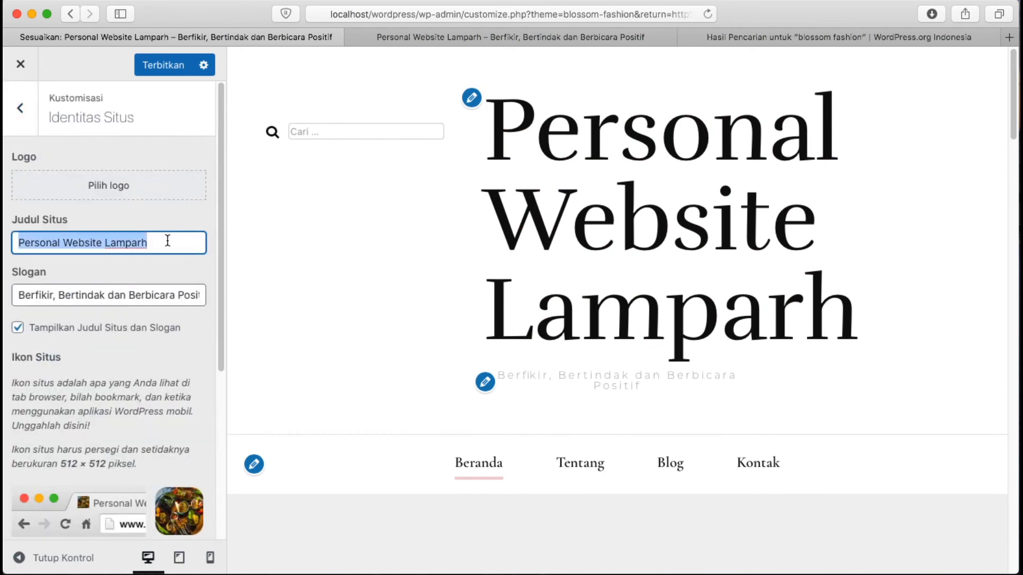
pyautogui.write('Kuliner')
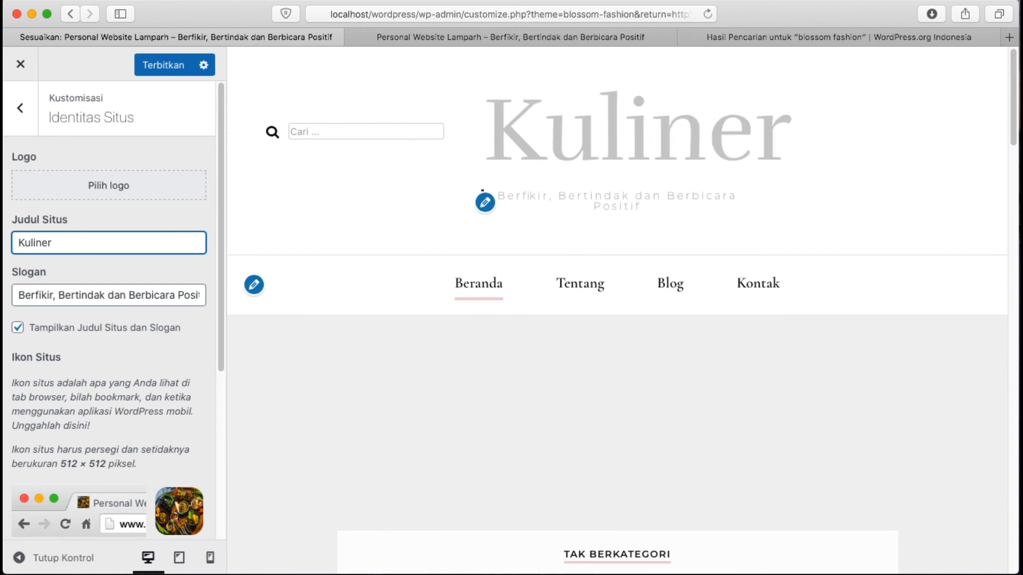
# Set the slogan to 'Sensasi Pedas Masakan Nusantara', publish, and view the front page
pyautogui.tripleClick(164, 297)
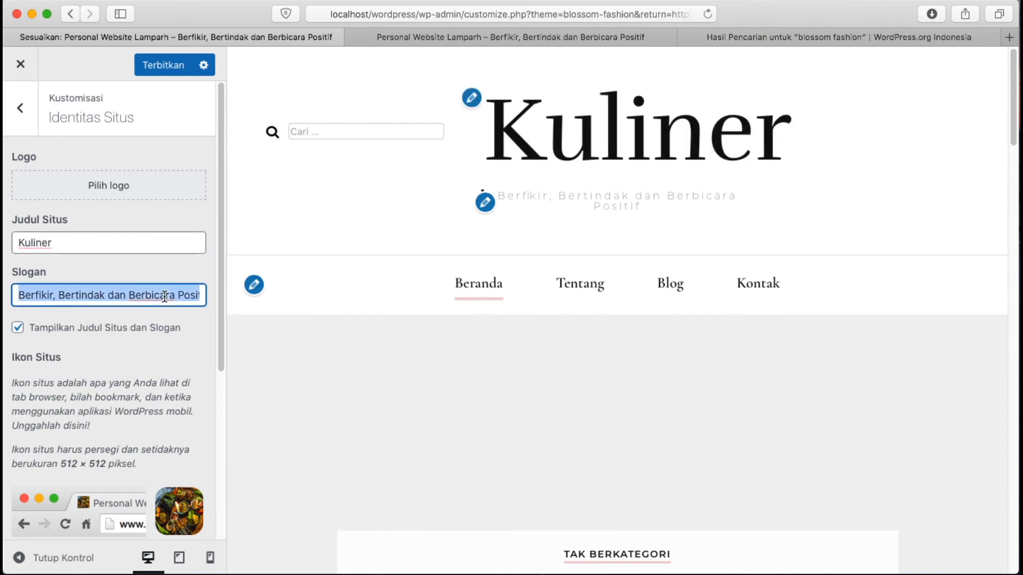
pyautogui.write('Sensa')
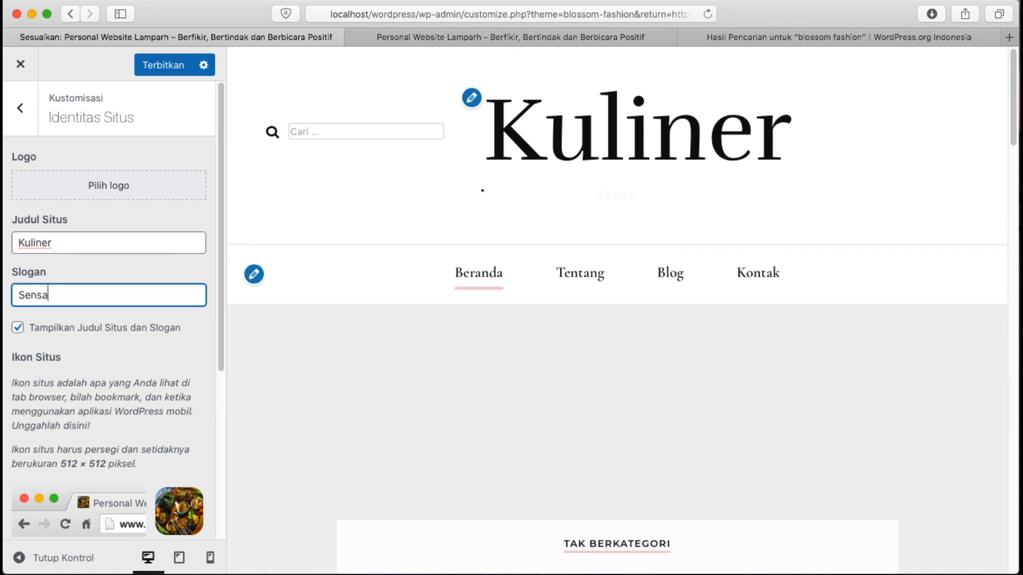
pyautogui.write('si Pedas Masakan ')
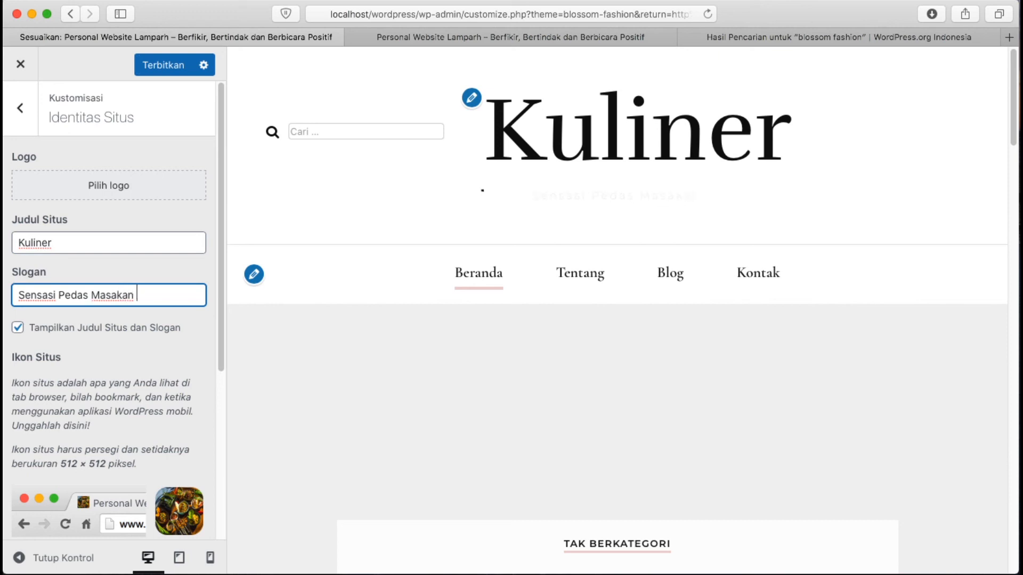
pyautogui.write('Nusantara')
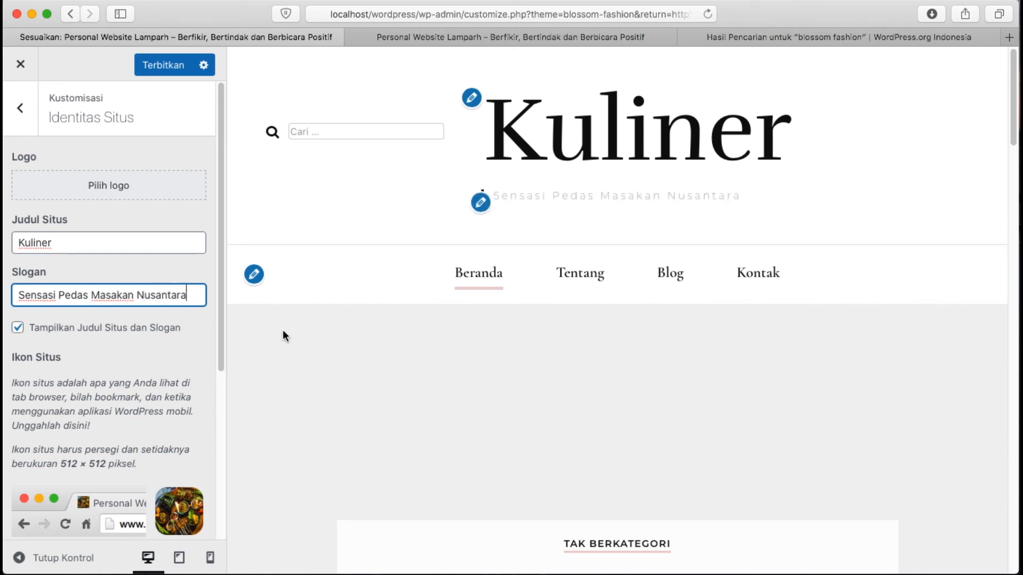
pyautogui.click(152, 66)
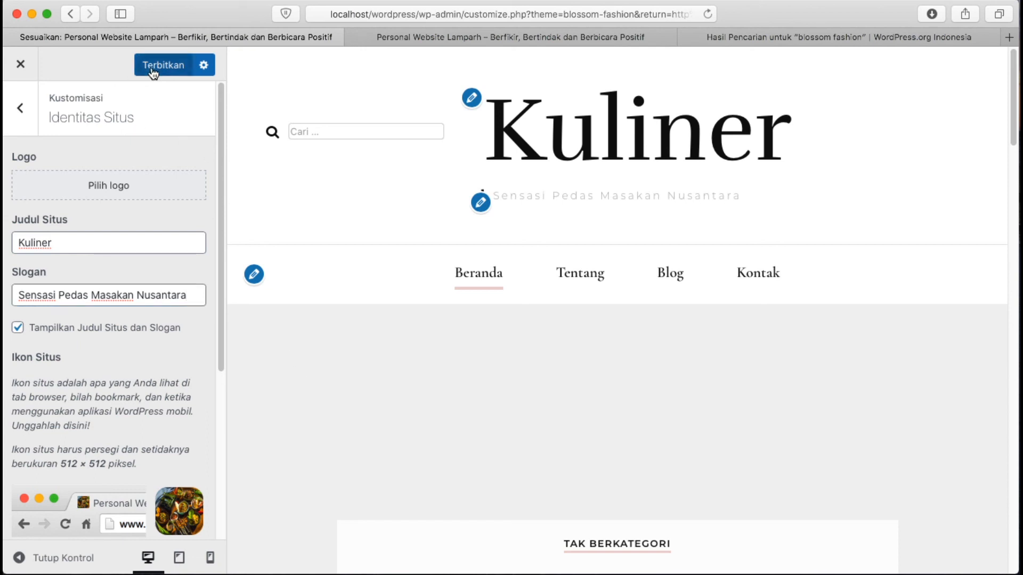
pyautogui.click(440, 35)
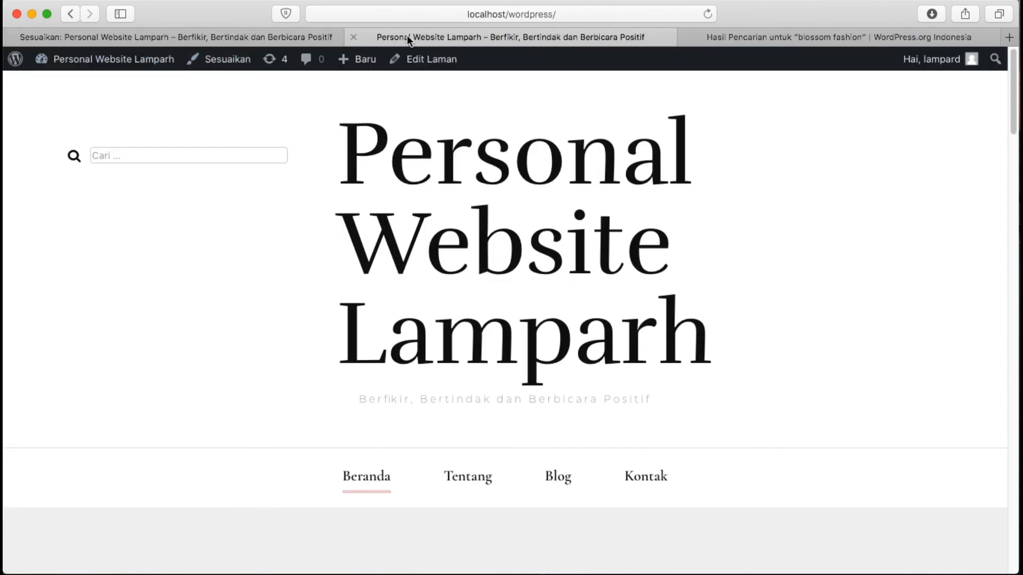
# Reload the front page to confirm it shows Kuliner and its new slogan
pyautogui.click(708, 14)
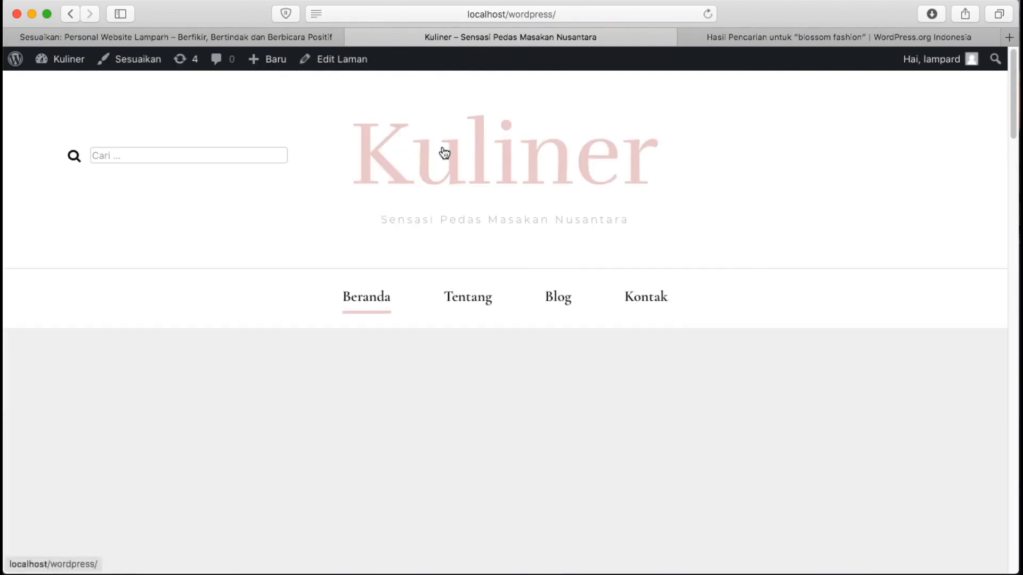
pyautogui.scroll(-10, 623, 276)
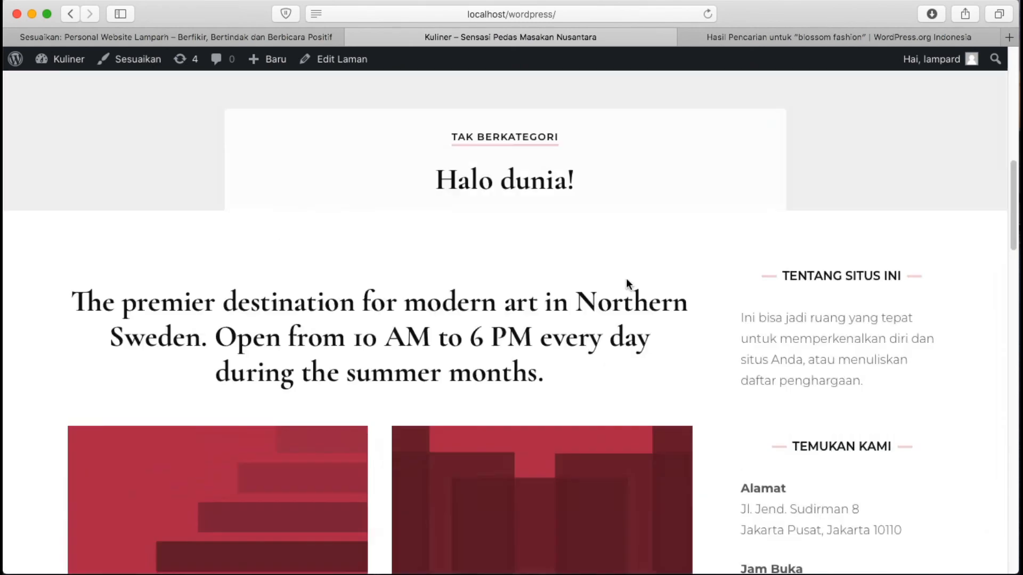
pyautogui.scroll(10, 626, 278)
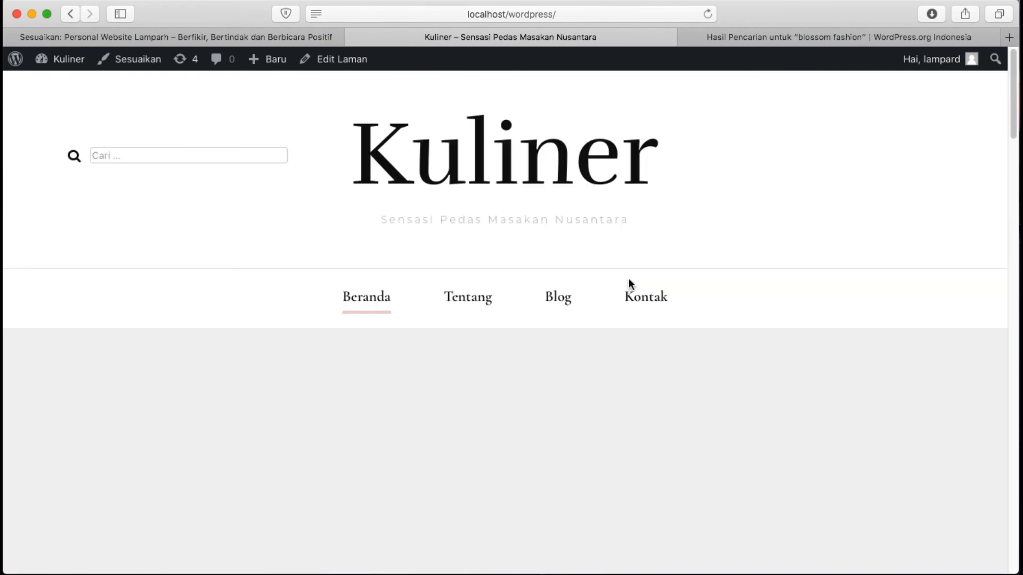
# Back in the Customizer's main panel, look through the Warna and Appearance Settings sections
pyautogui.click(197, 36)
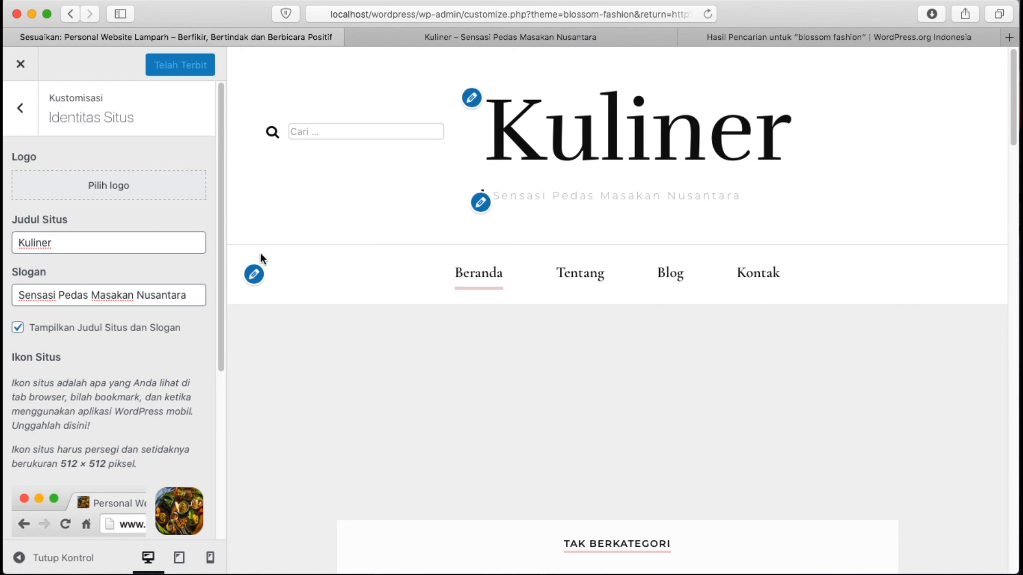
pyautogui.click(18, 103)
pyautogui.scroll(-1, 89, 282)
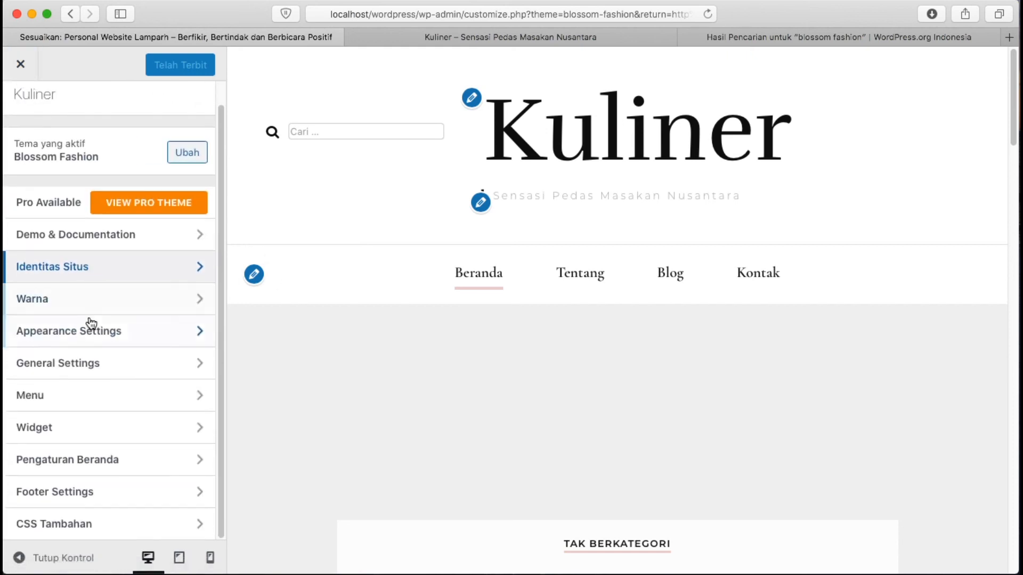
pyautogui.click(73, 299)
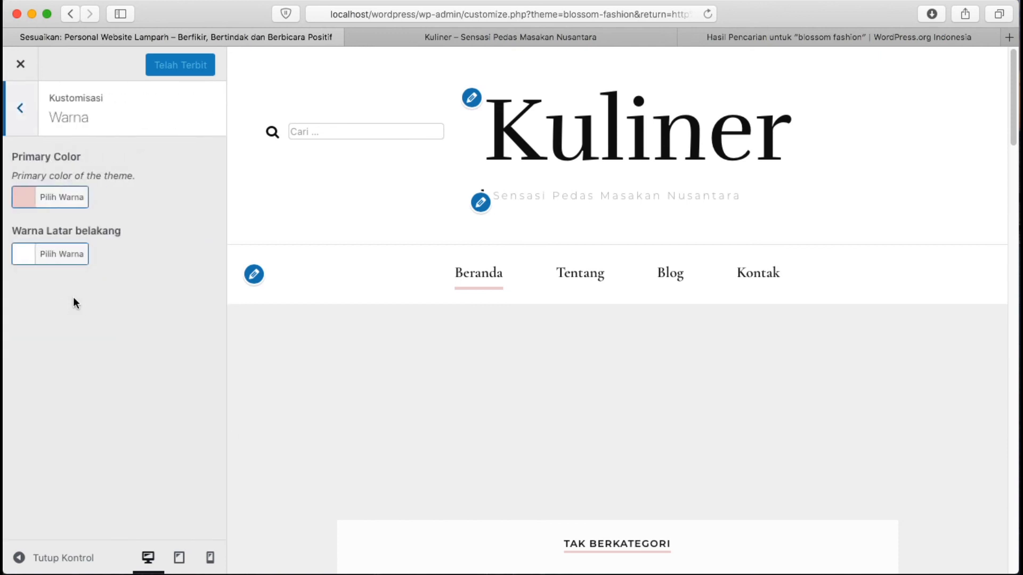
pyautogui.click(9, 108)
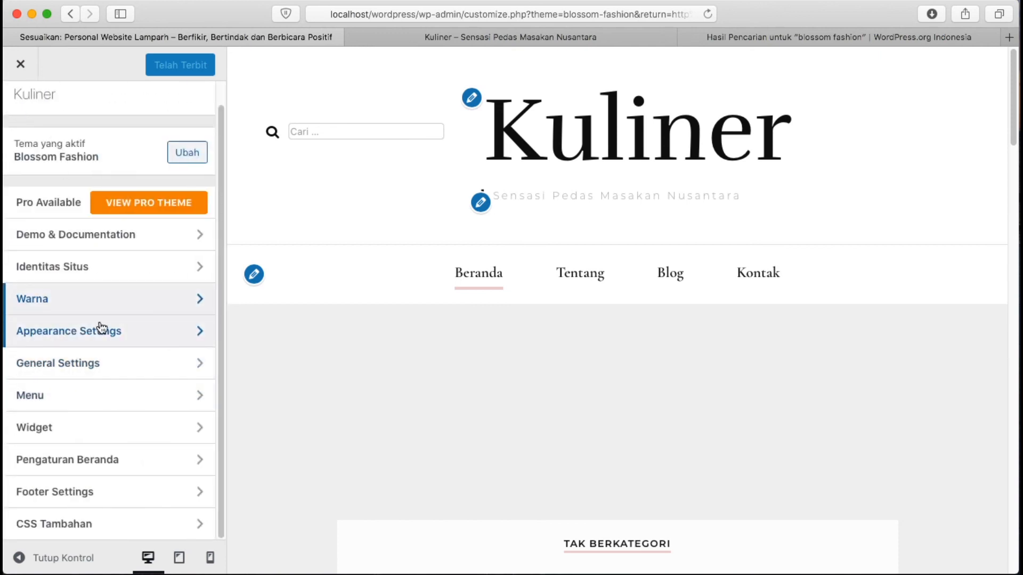
pyautogui.click(109, 341)
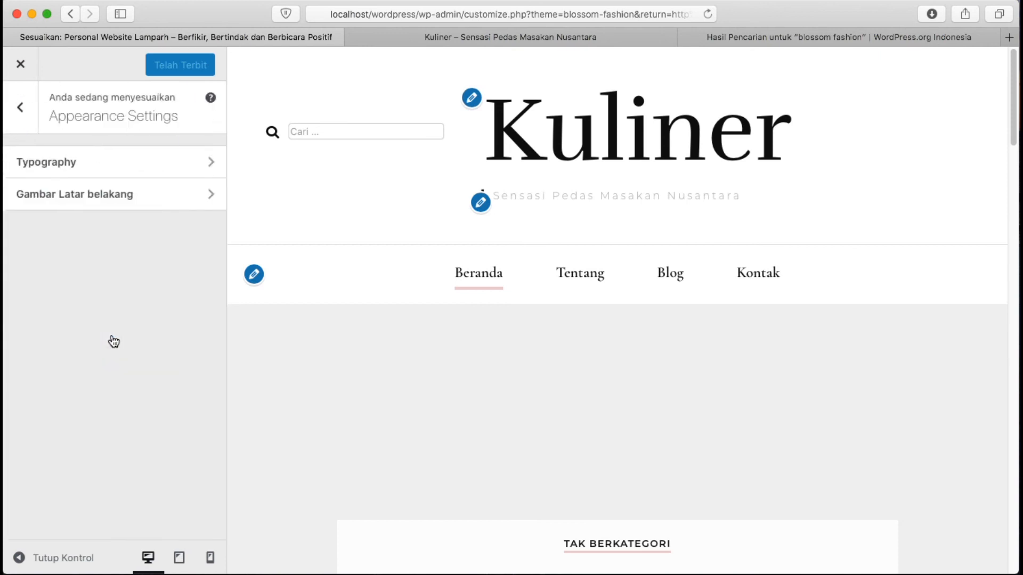
pyautogui.click(24, 110)
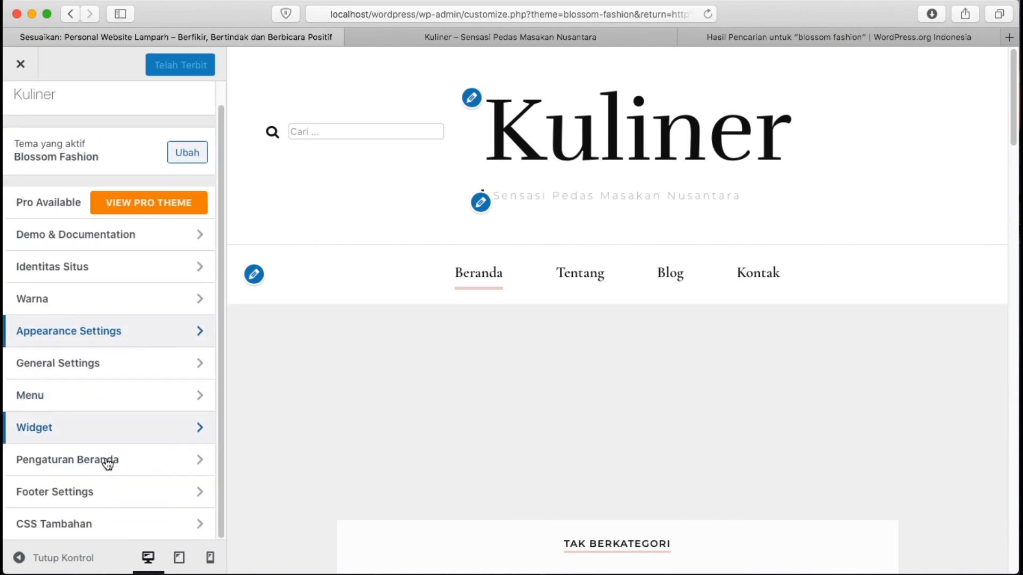